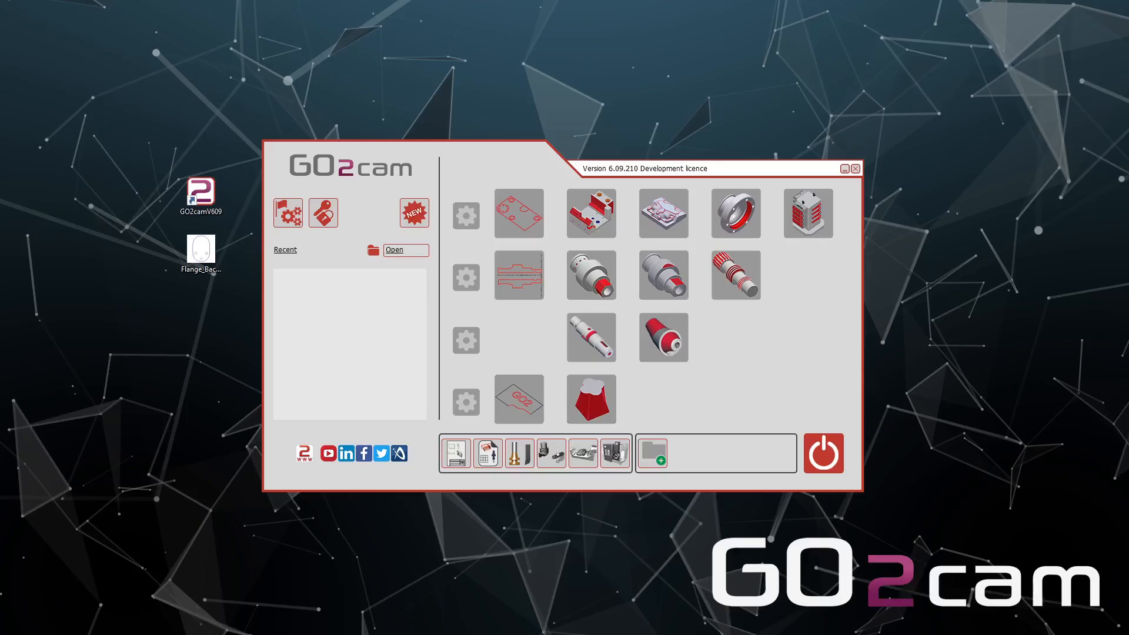
Step: Set the number of backup files to keep when saving parts to 3 in the software configuration
{"action": "left_click", "coordinate": [288, 212]}
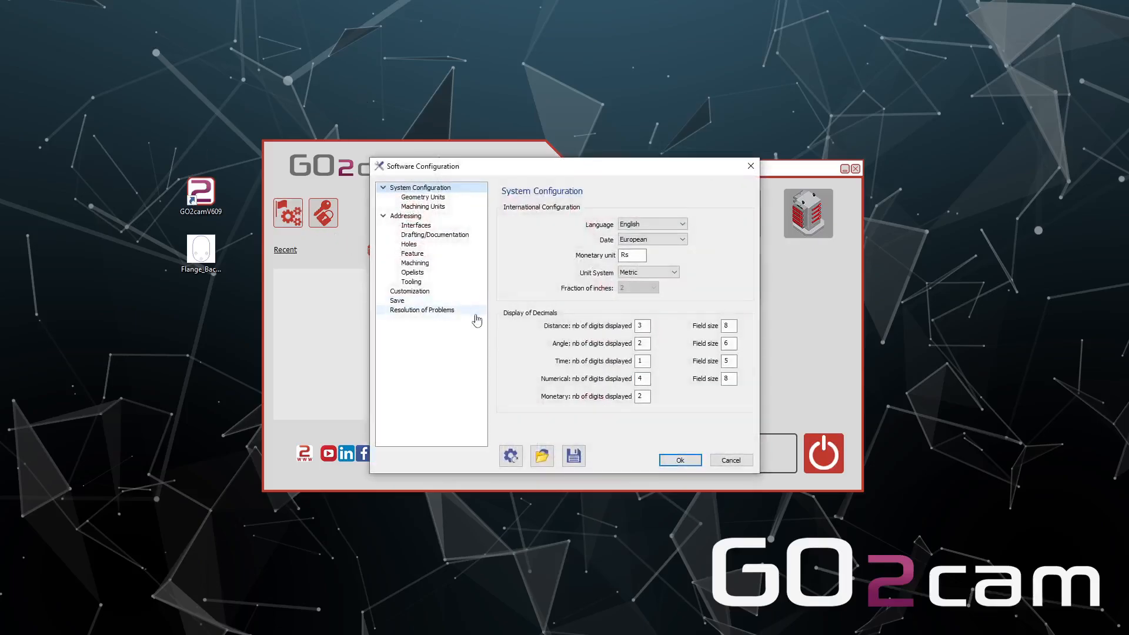
{"action": "left_click", "coordinate": [414, 303]}
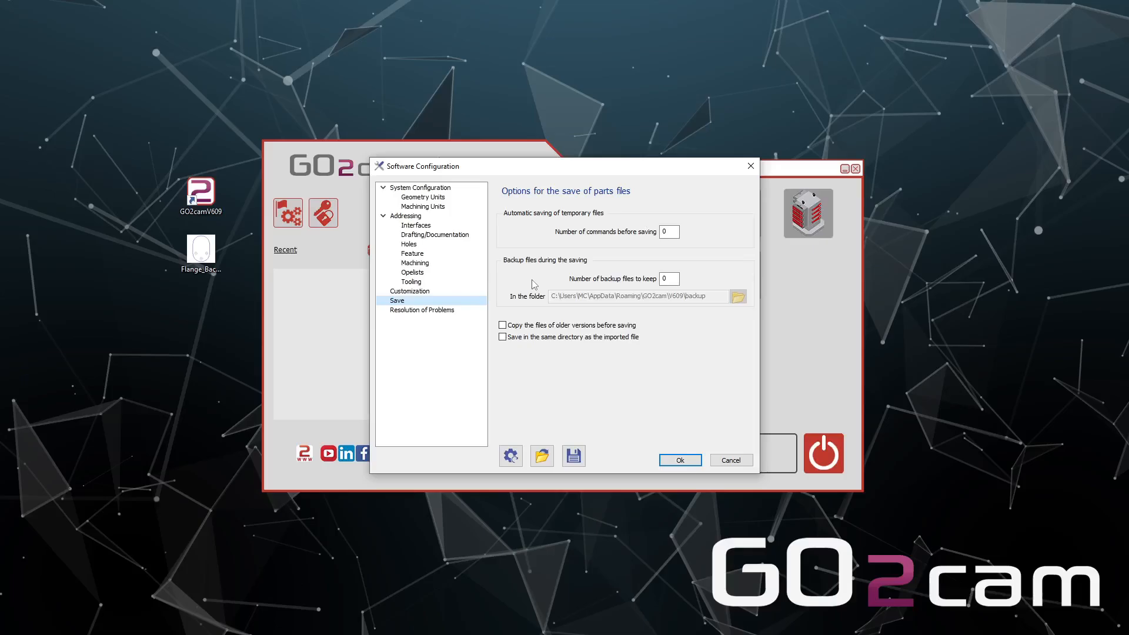
{"action": "double_click", "coordinate": [666, 278]}
{"action": "type", "text": "3"}
{"action": "key", "text": "Tab"}
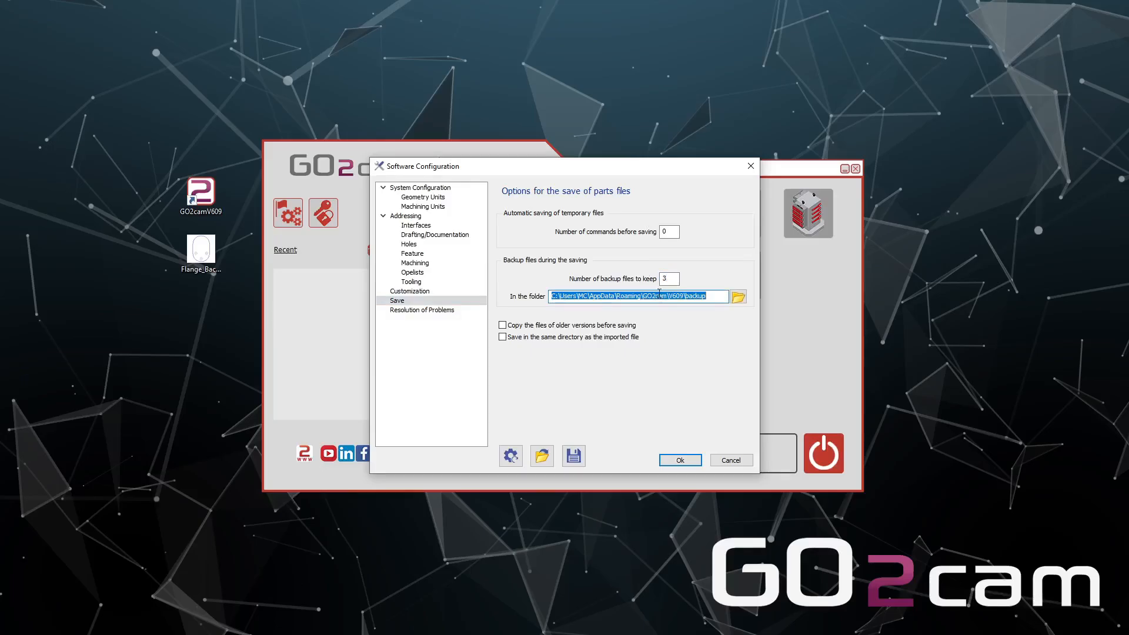
Step: Browse to the Desktop for the backup file location and delete the existing Backup folder there
{"action": "left_click", "coordinate": [738, 296]}
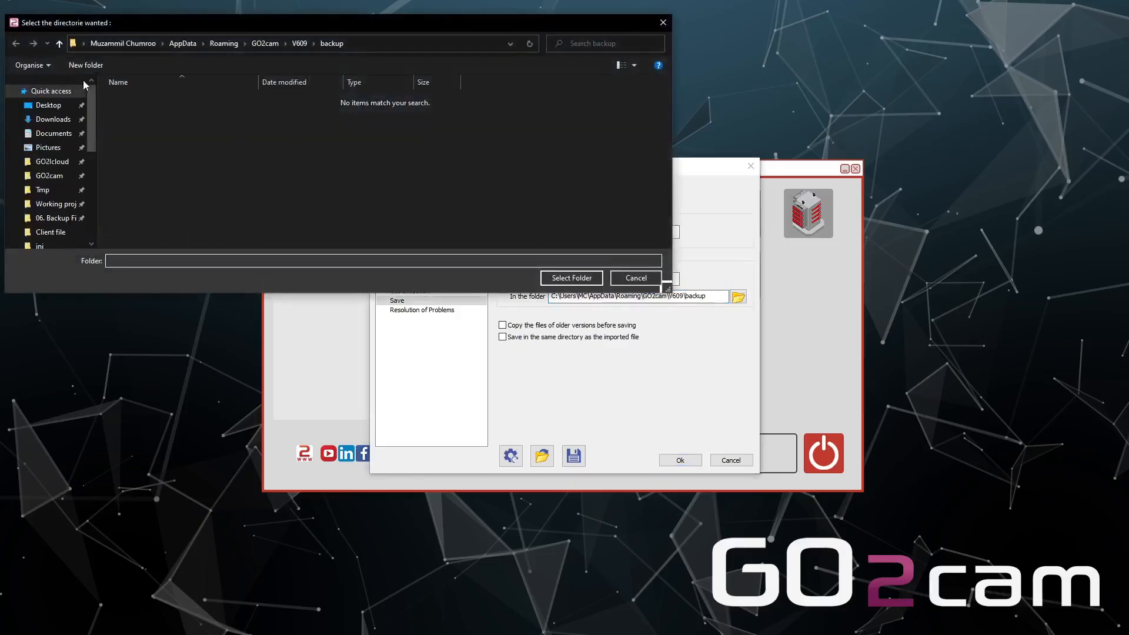
{"action": "left_click", "coordinate": [50, 111]}
{"action": "left_click", "coordinate": [158, 131]}
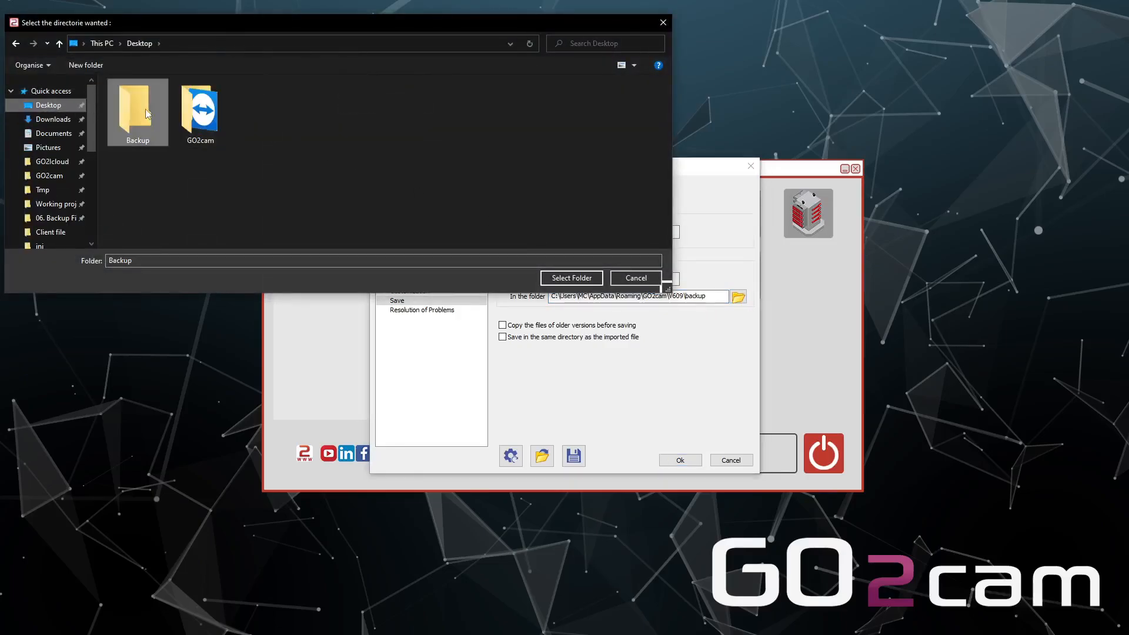
{"action": "right_click", "coordinate": [157, 132]}
{"action": "left_click", "coordinate": [220, 432]}
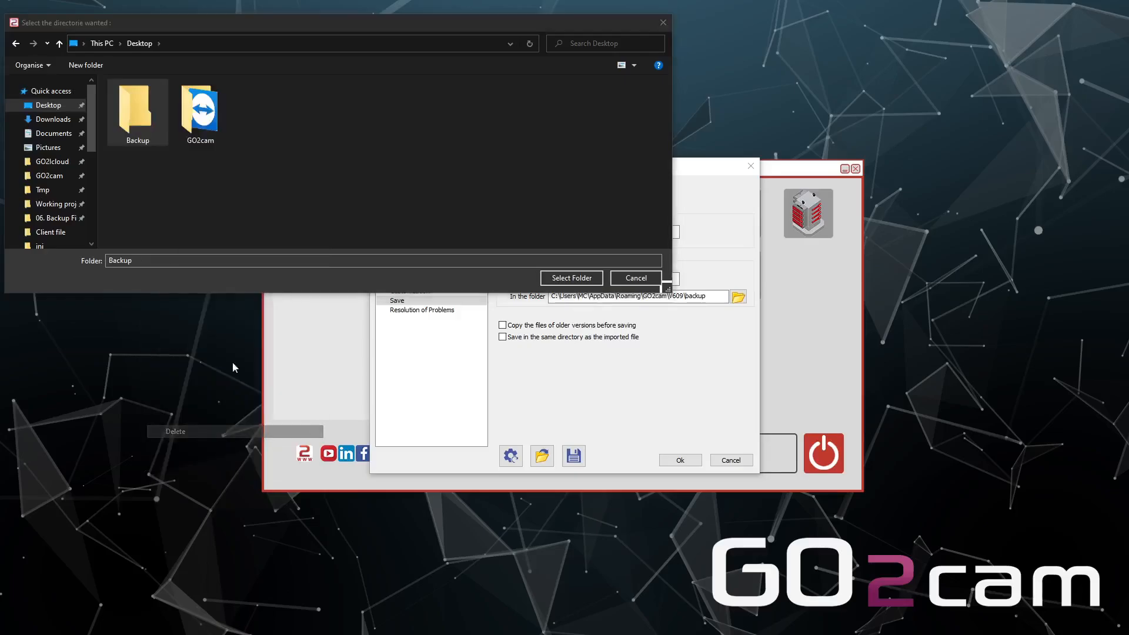
Step: Create a new Desktop folder named Backup, assign it as the backup file location and accept the configuration
{"action": "right_click", "coordinate": [252, 160]}
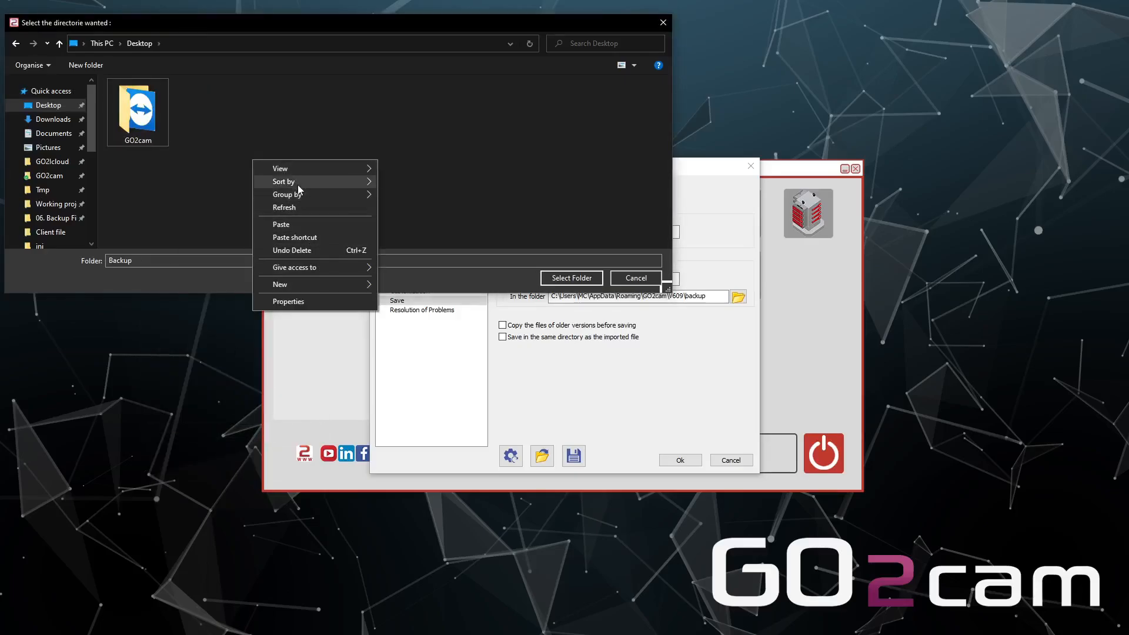
{"action": "mouse_move", "coordinate": [318, 284]}
{"action": "left_click", "coordinate": [399, 286]}
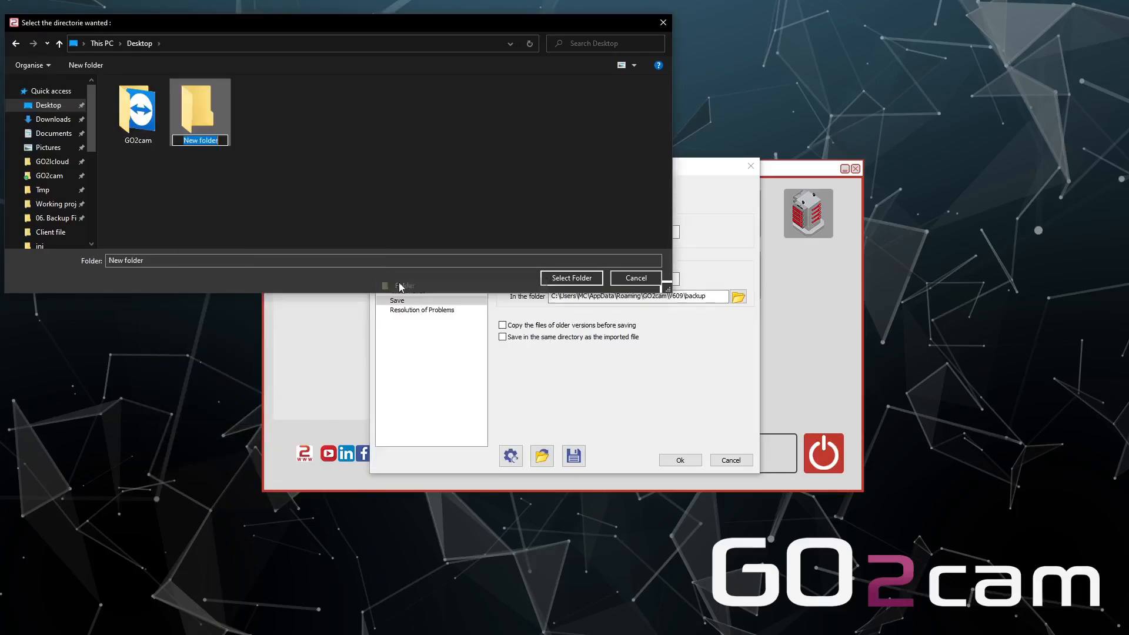
{"action": "type", "text": "Backup"}
{"action": "key", "text": "Return"}
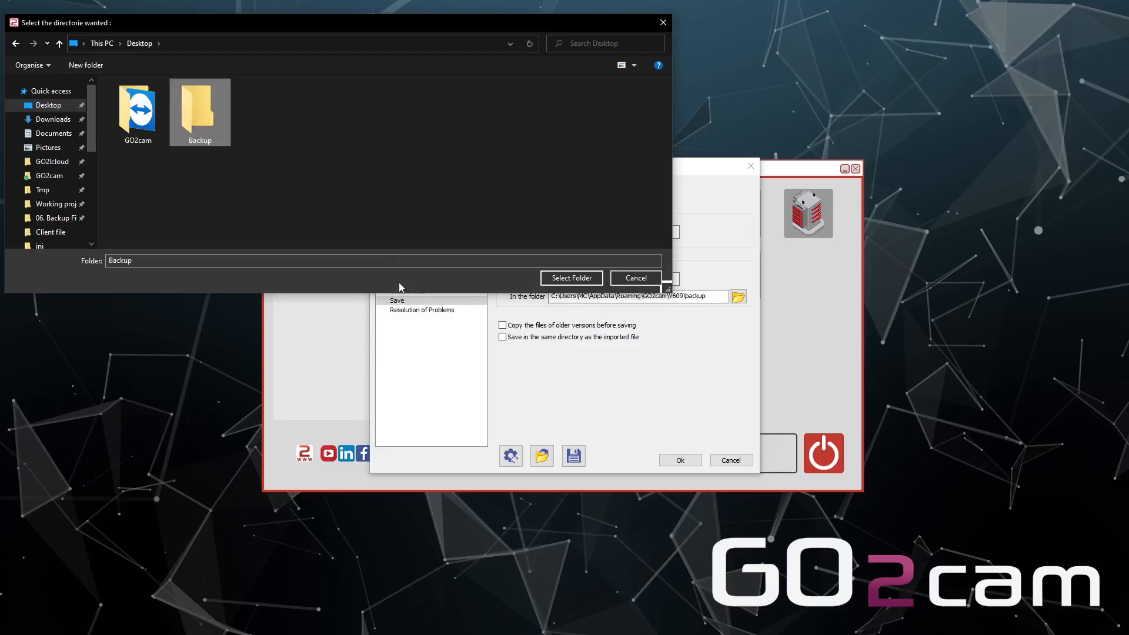
{"action": "left_click", "coordinate": [569, 278]}
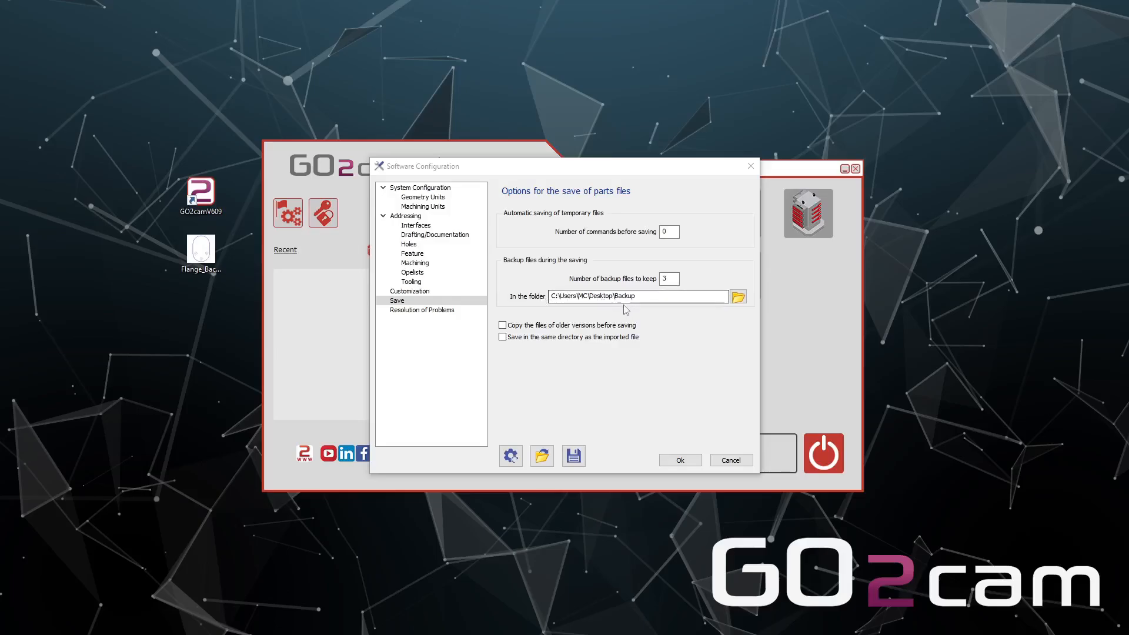
{"action": "left_click", "coordinate": [681, 460]}
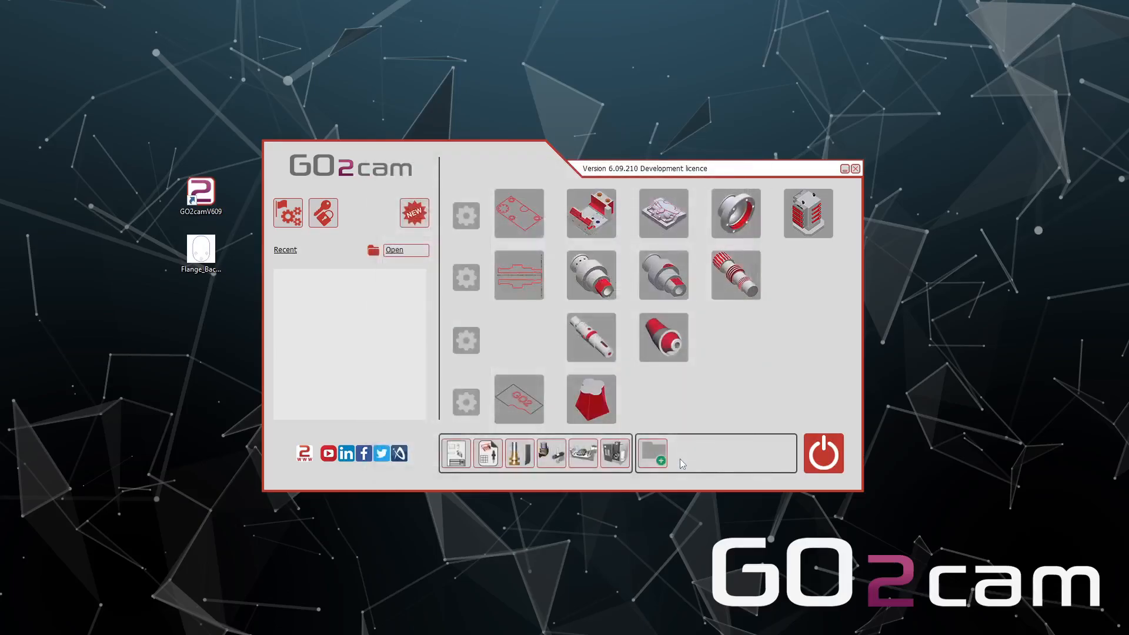
Step: Open the Flange_Backup_File part from the desktop and start the Parallel Profile command for wireframe geometry
{"action": "double_click", "coordinate": [208, 257]}
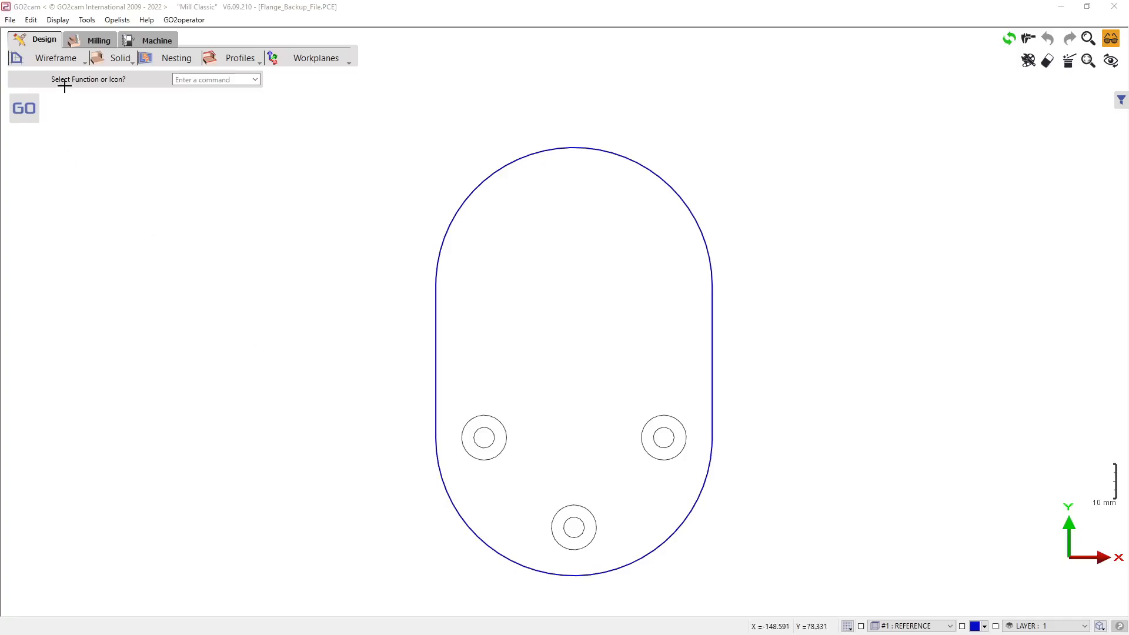
{"action": "left_click", "coordinate": [74, 63]}
{"action": "left_click", "coordinate": [69, 90]}
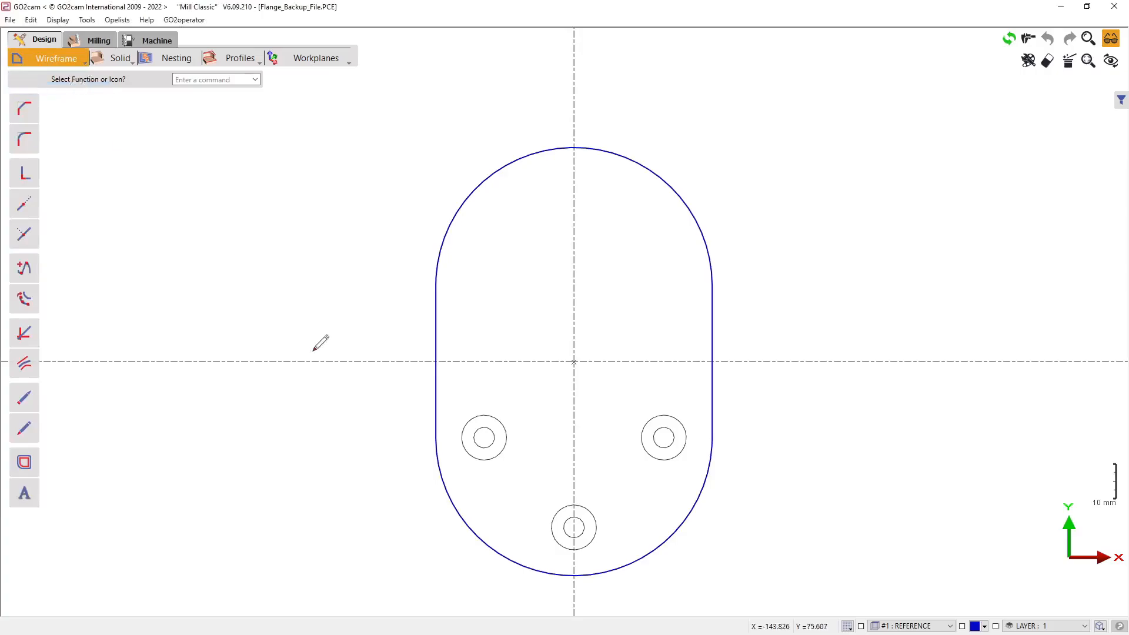
{"action": "left_click", "coordinate": [25, 463]}
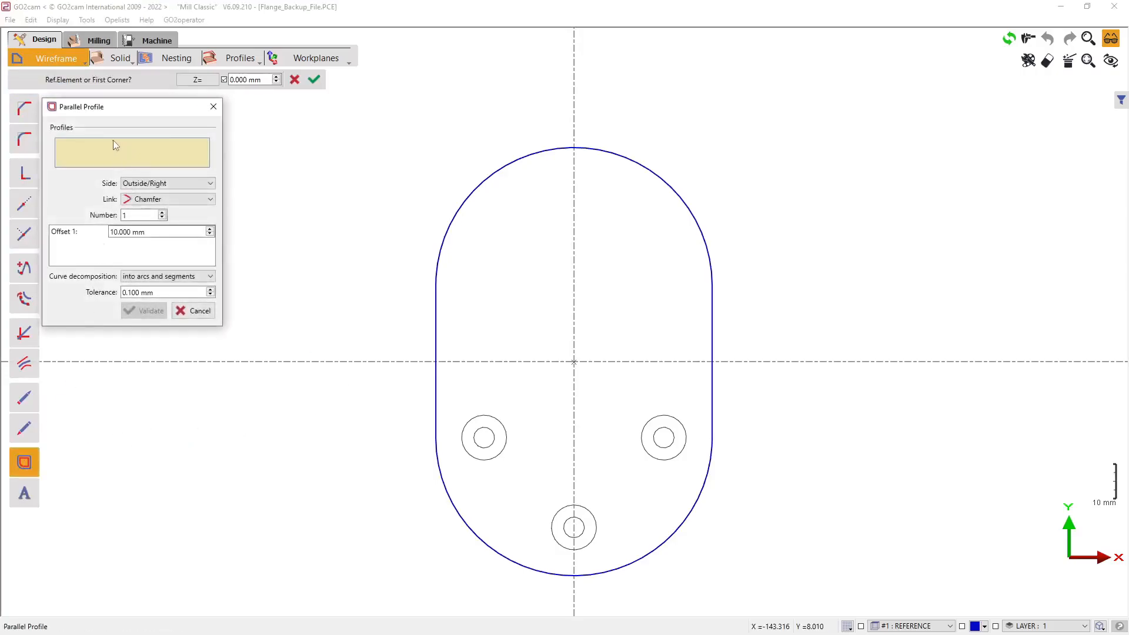
Step: Choose the flange's entire closed outer contour as the source profile and set the drawing colour to red
{"action": "left_click", "coordinate": [625, 155]}
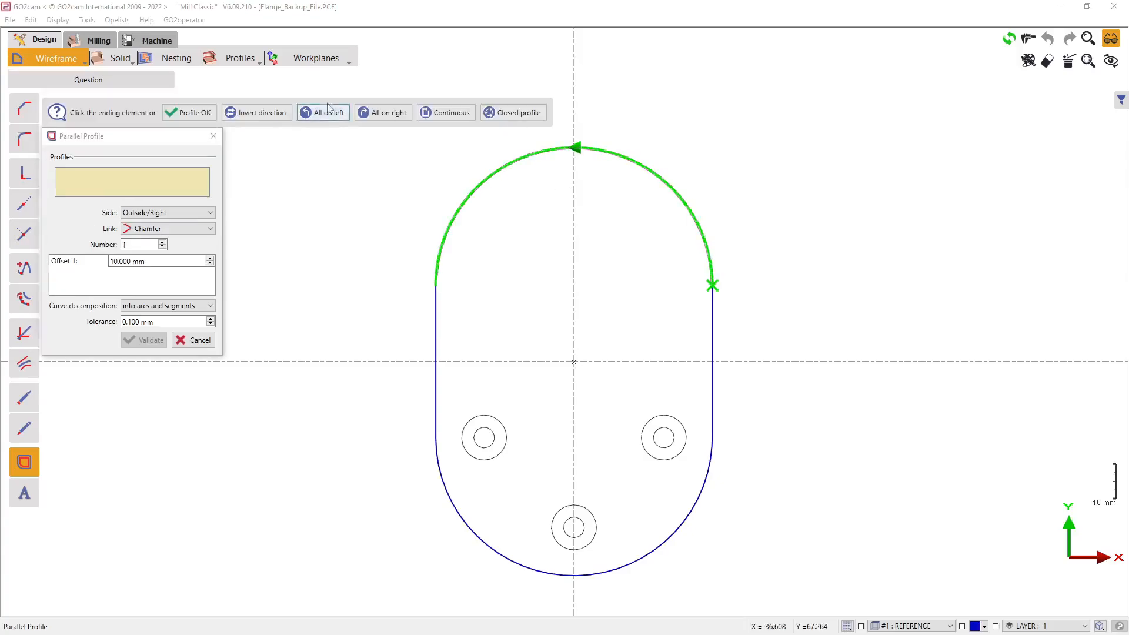
{"action": "left_click", "coordinate": [976, 626]}
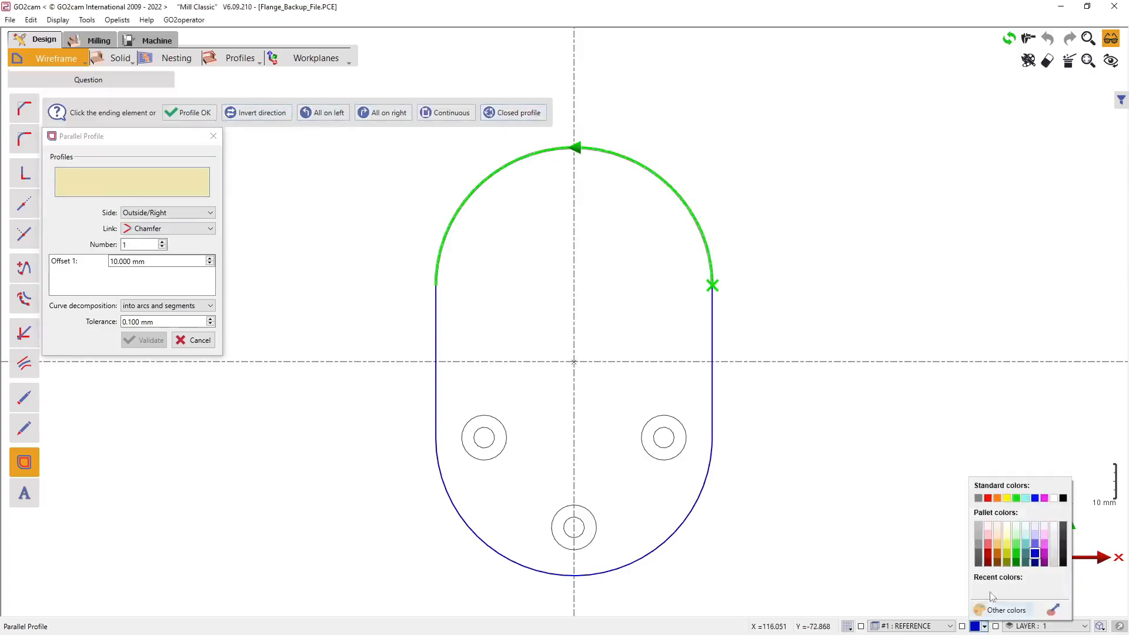
{"action": "left_click", "coordinate": [991, 543]}
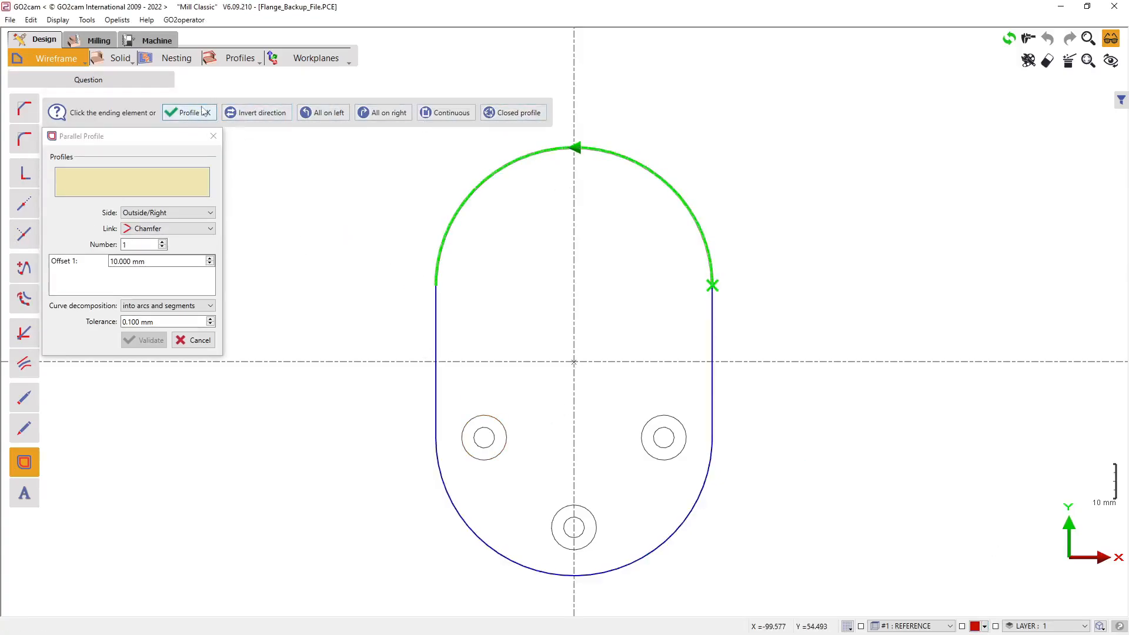
{"action": "left_click", "coordinate": [529, 119]}
{"action": "left_click", "coordinate": [106, 112]}
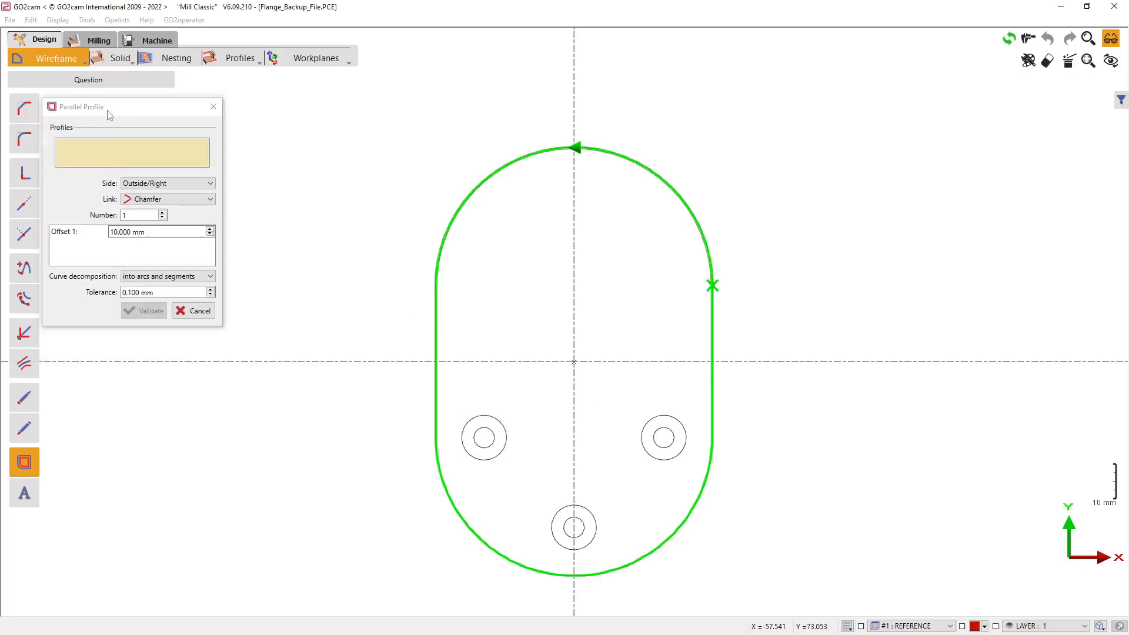
Step: Create two parallel profiles on the Inside/Left of the outer contour, with offsets of 24 mm and 30 mm
{"action": "left_click", "coordinate": [181, 183]}
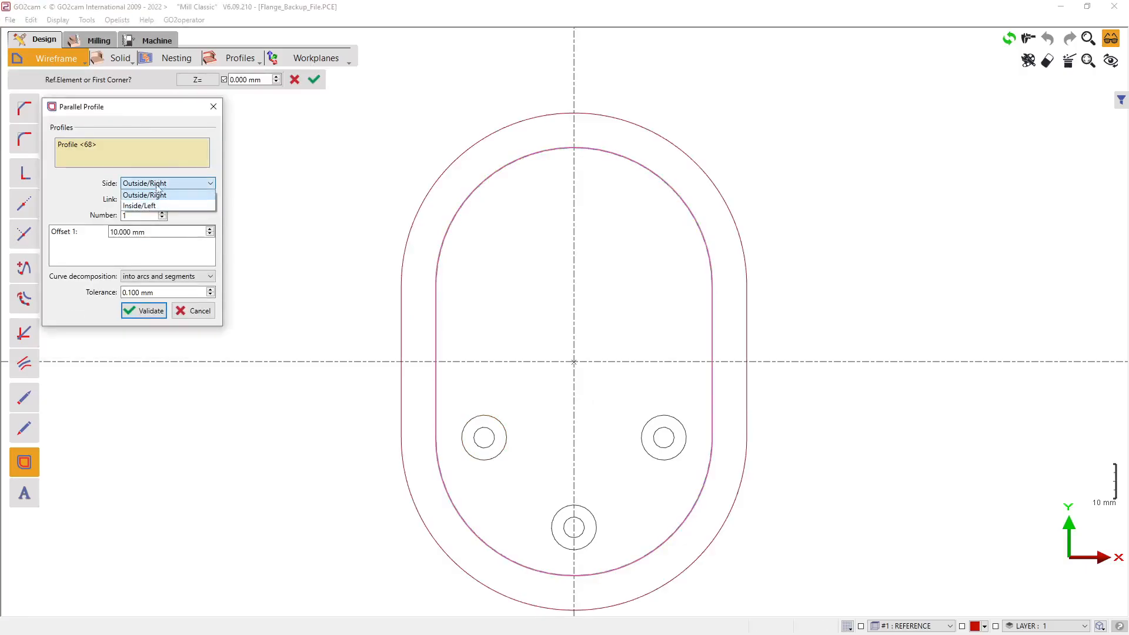
{"action": "left_click", "coordinate": [149, 205]}
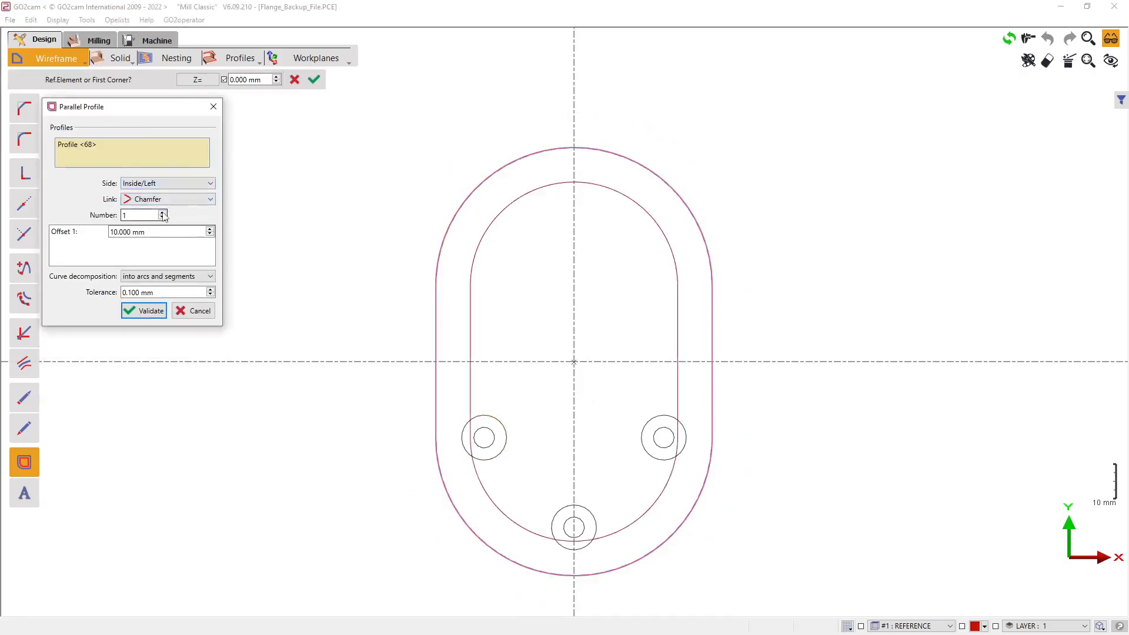
{"action": "left_click", "coordinate": [163, 213]}
{"action": "left_click", "coordinate": [73, 231]}
{"action": "type", "text": "24"}
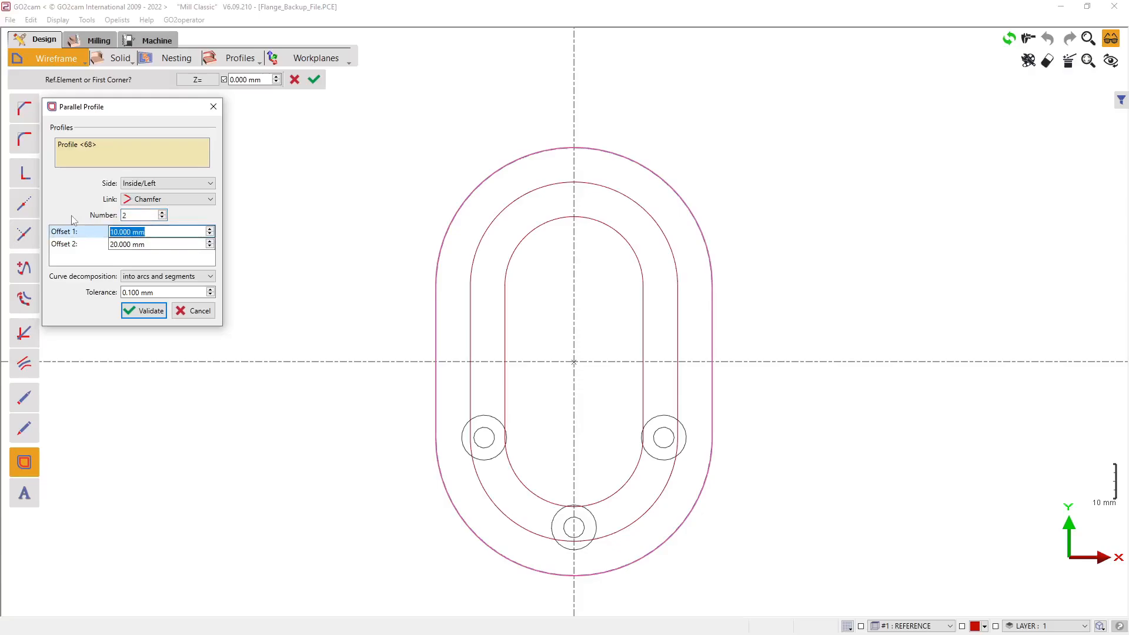
{"action": "key", "text": "Return"}
{"action": "key", "text": "Down"}
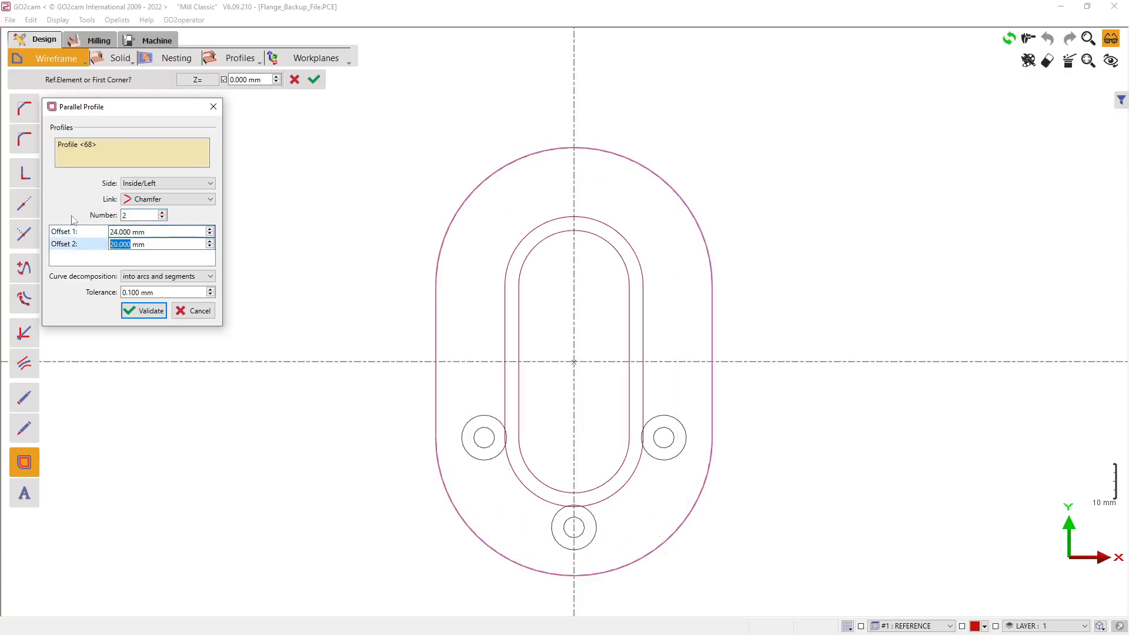
{"action": "type", "text": "30"}
{"action": "key", "text": "Return"}
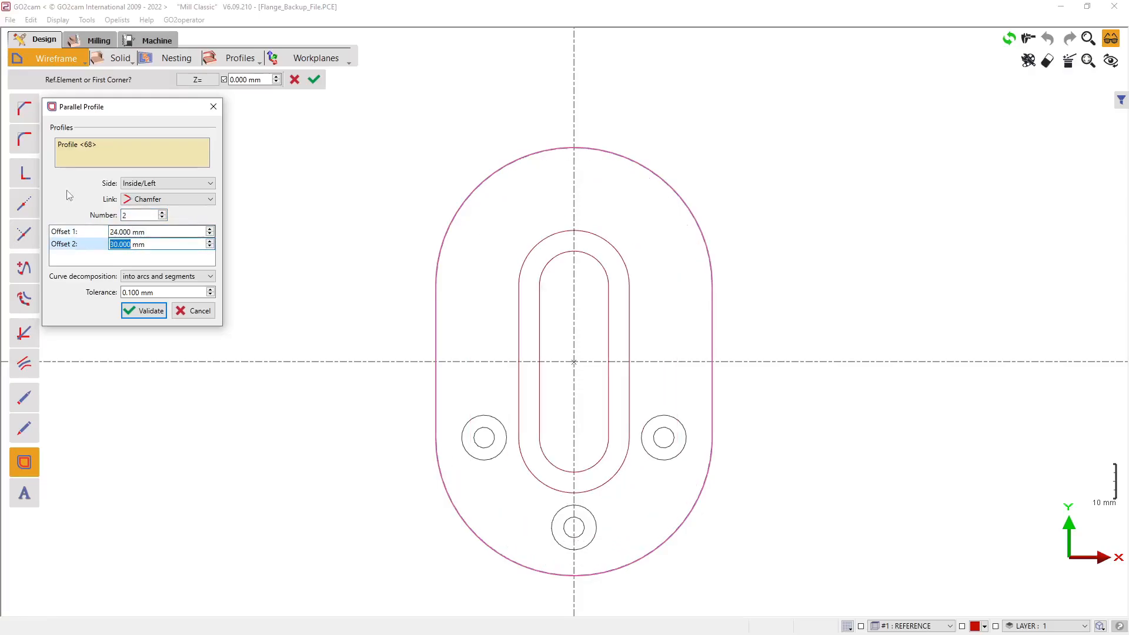
{"action": "left_click", "coordinate": [147, 311]}
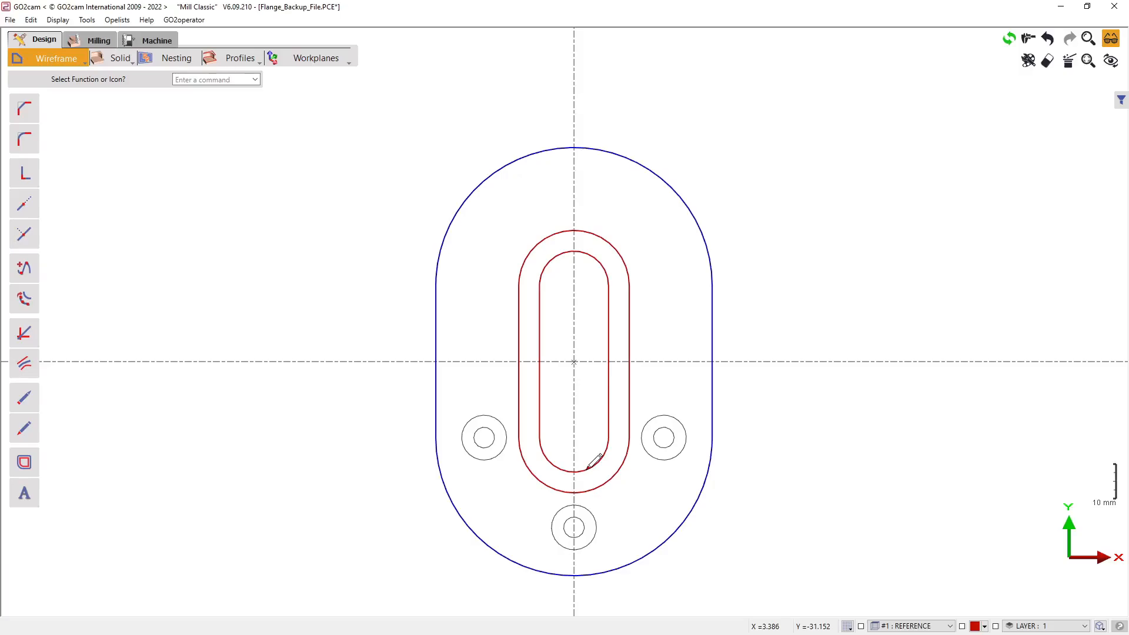
Step: Save the flange part and check the Desktop's Backup folder for the backup file
{"action": "key", "text": "ctrl+s"}
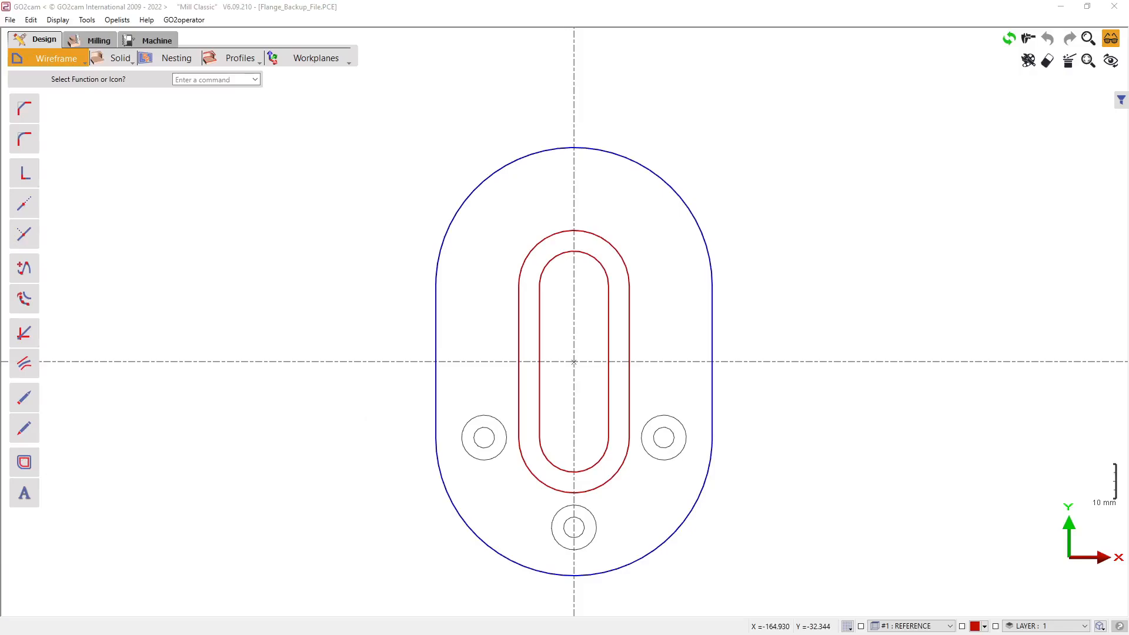
{"action": "key", "text": "alt+Tab"}
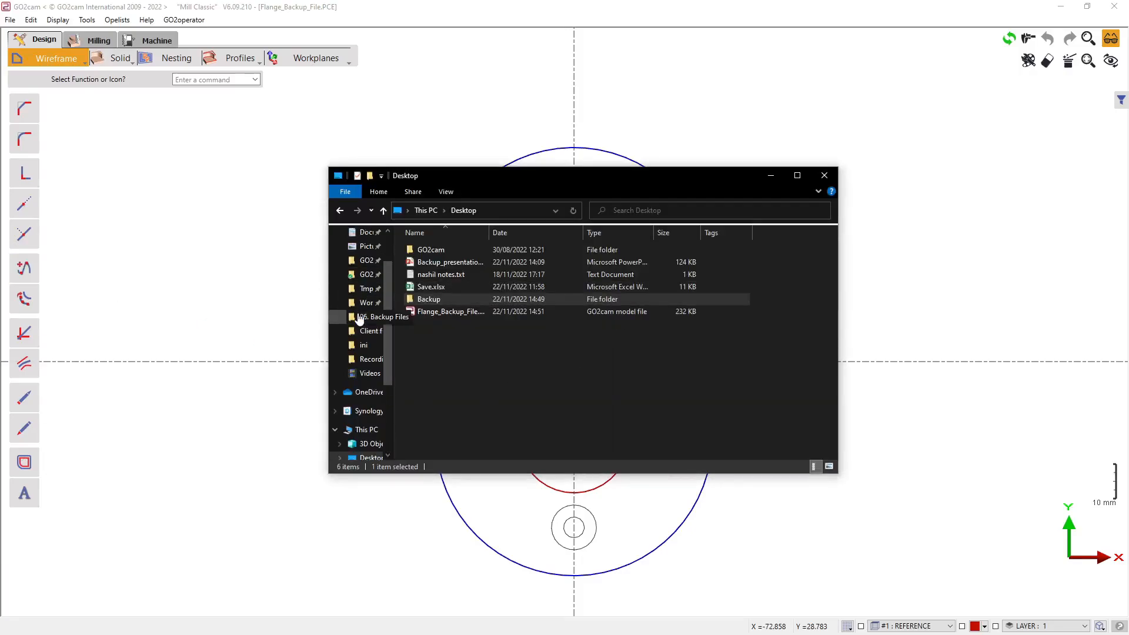
{"action": "scroll", "coordinate": [364, 330], "scroll_direction": "up", "scroll_amount": 2}
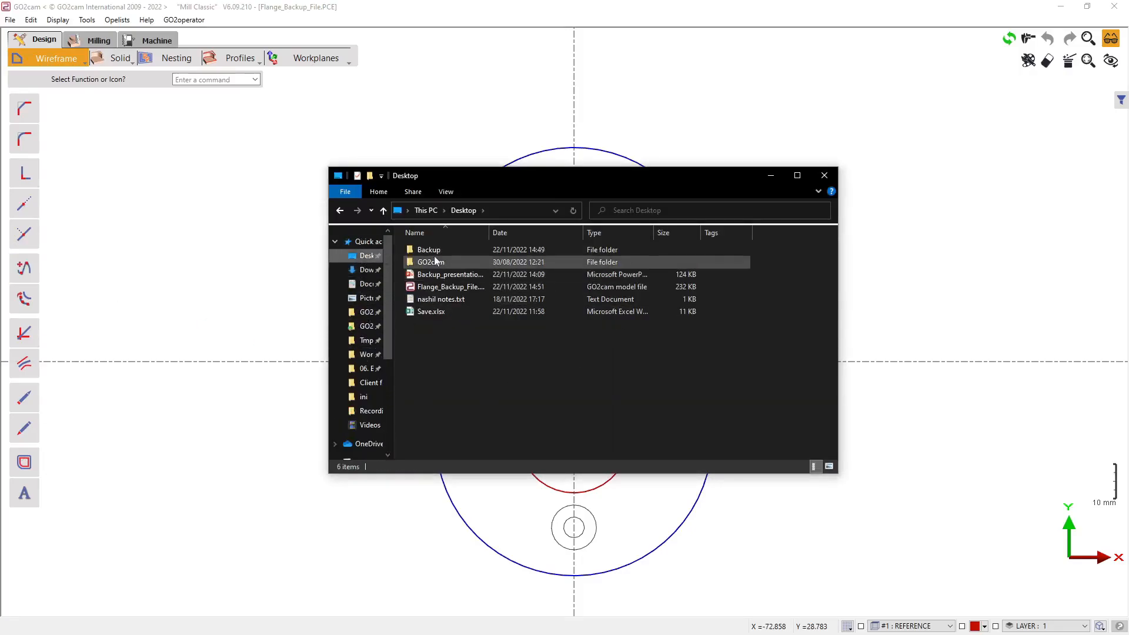
{"action": "double_click", "coordinate": [436, 252]}
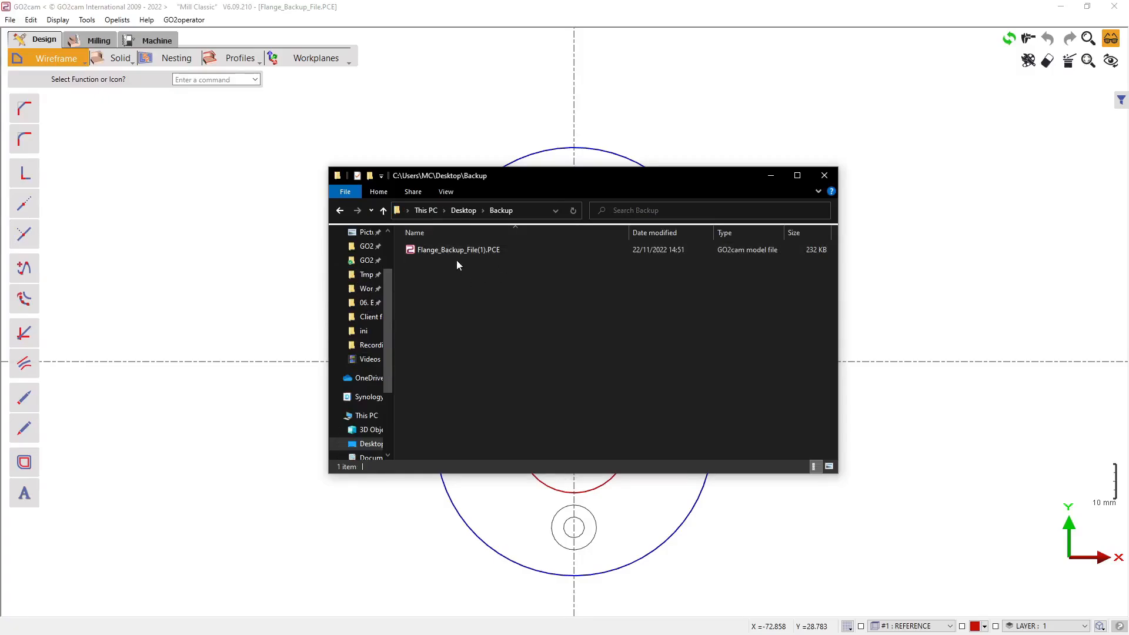
{"action": "key", "text": "alt+Tab"}
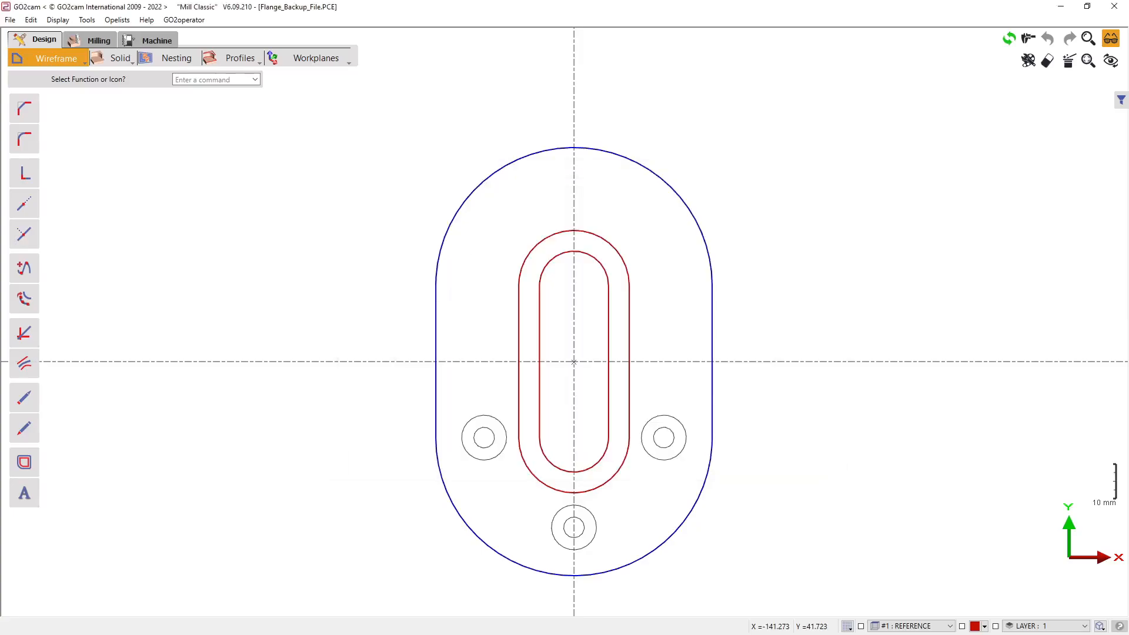
Step: Draw a circle of 5 mm radius centred at X 0, Y -22, on the inner slot's lower arc centre
{"action": "left_click", "coordinate": [44, 62]}
{"action": "left_click", "coordinate": [42, 75]}
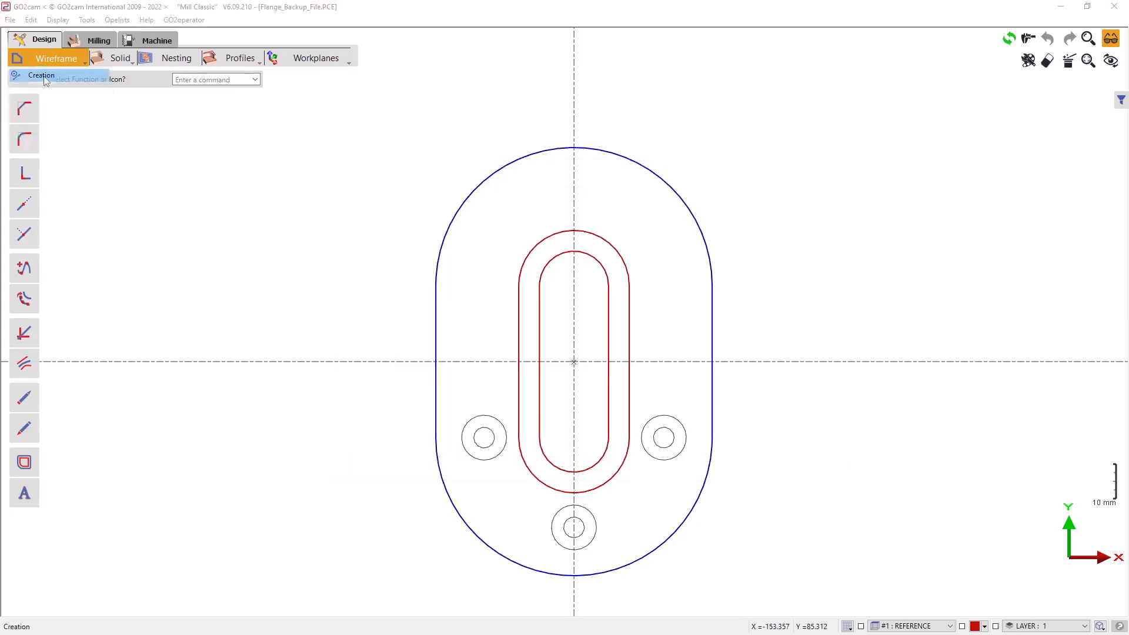
{"action": "left_click", "coordinate": [25, 169]}
{"action": "left_click", "coordinate": [140, 134]}
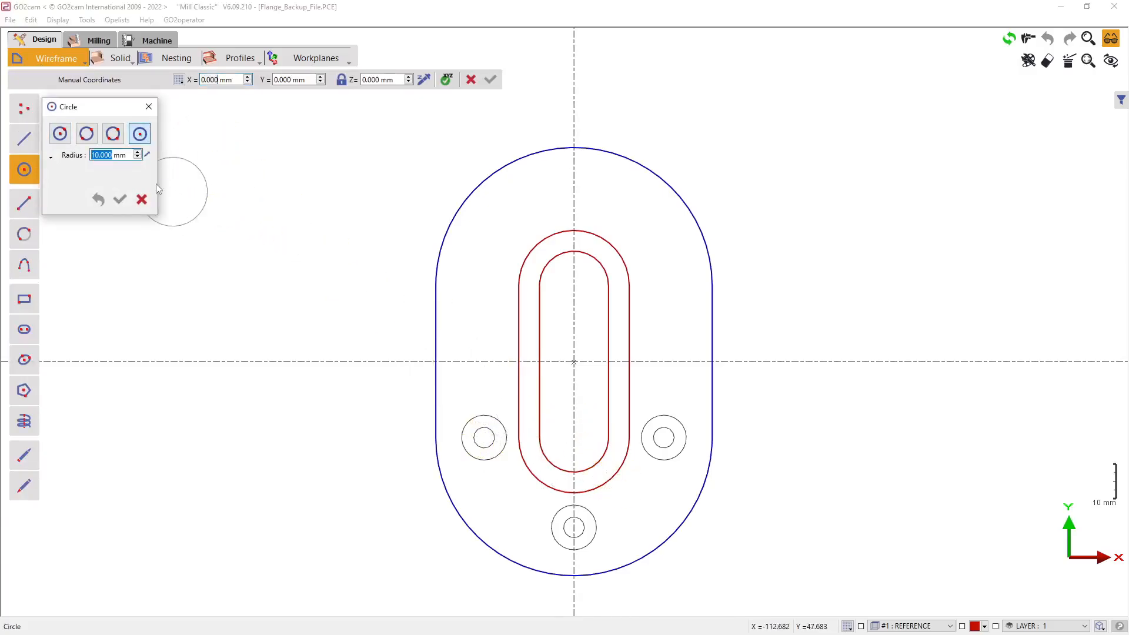
{"action": "type", "text": "5"}
{"action": "key", "text": "Return"}
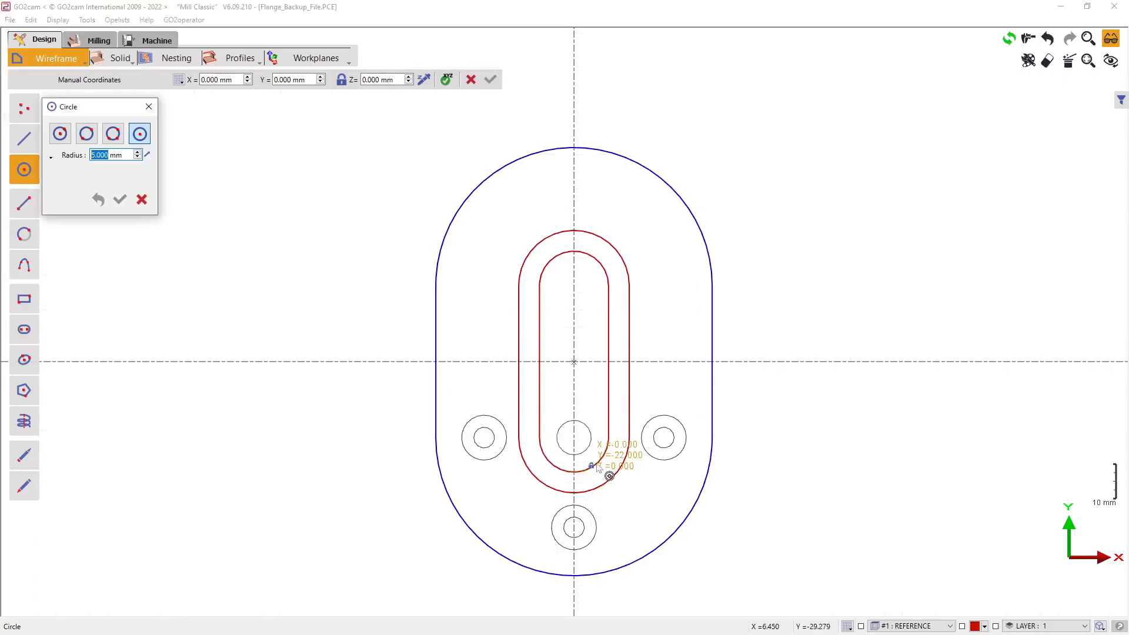
{"action": "left_click", "coordinate": [149, 107]}
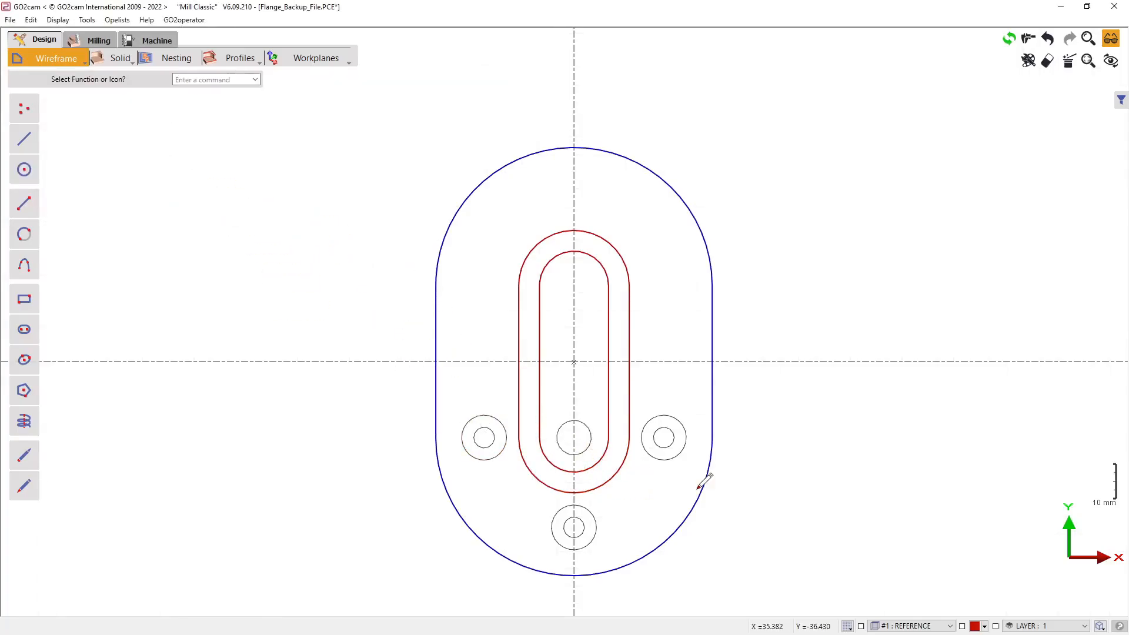
Step: Save the part with the added circle and check the Backup folder for a second backup file
{"action": "key", "text": "ctrl+s"}
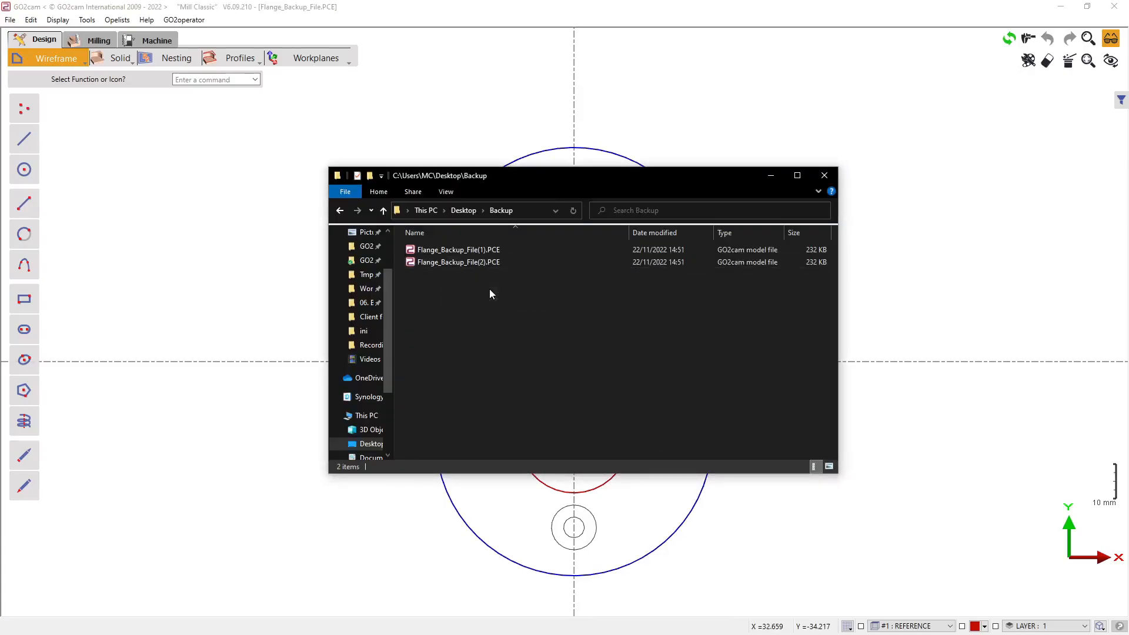
{"action": "key", "text": "alt"}
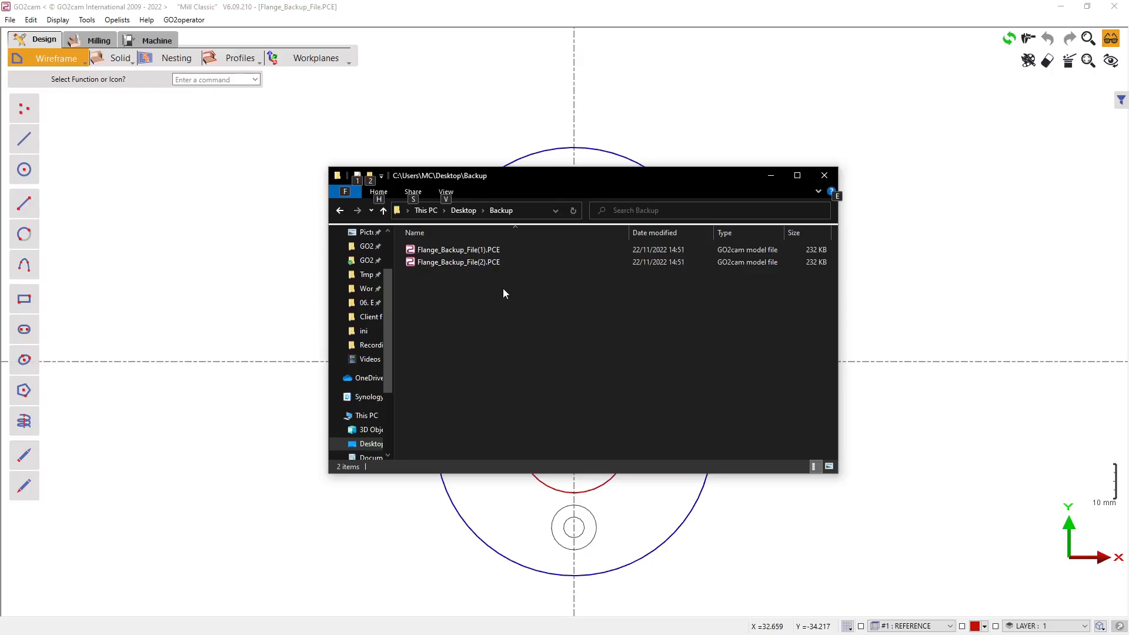
Step: Duplicate the three concentric hole pairs and the slot circle by point symmetry about X 0, Y 0, Z 0, as copies linked with the original entity
{"action": "key", "text": "alt+Tab"}
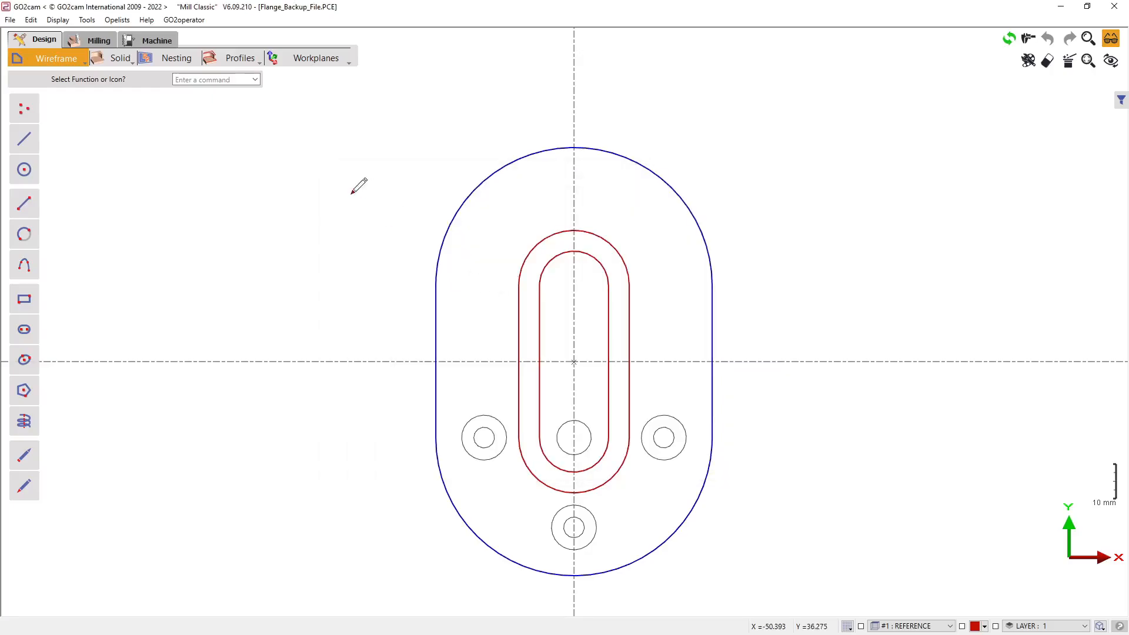
{"action": "right_click", "coordinate": [764, 467]}
{"action": "left_click", "coordinate": [813, 551]}
{"action": "left_click", "coordinate": [651, 418]}
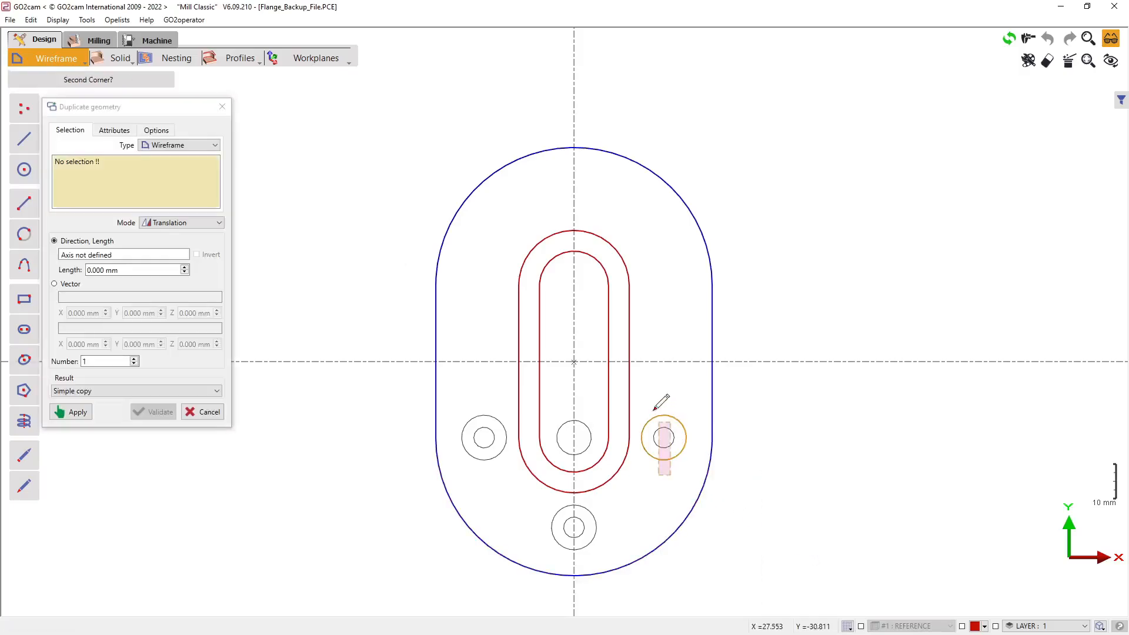
{"action": "left_click", "coordinate": [564, 534]}
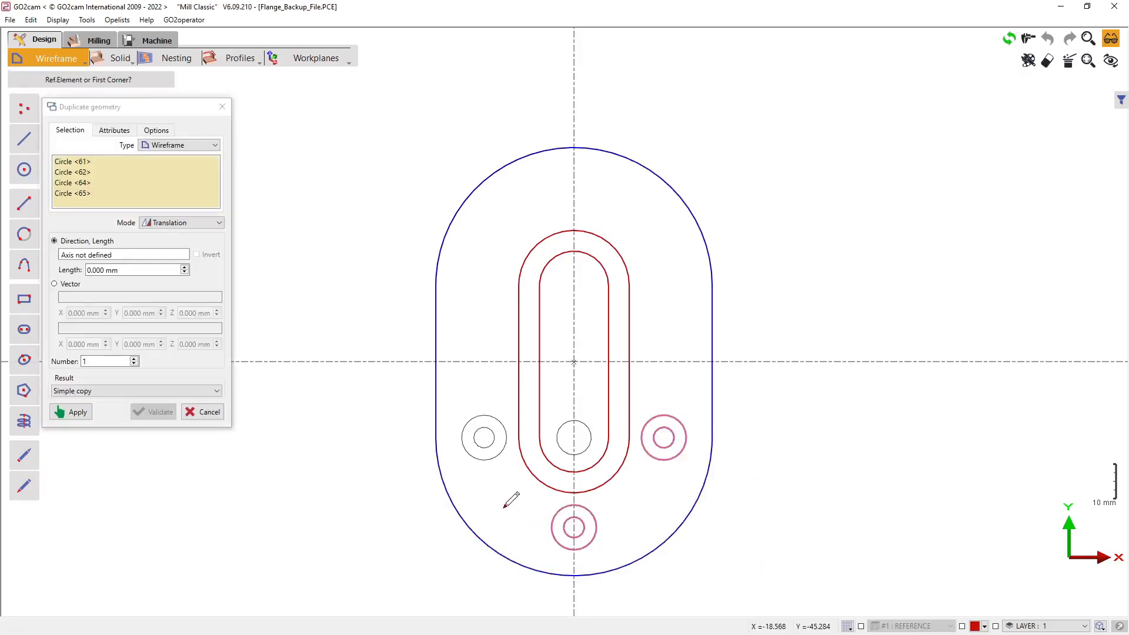
{"action": "left_click", "coordinate": [468, 421]}
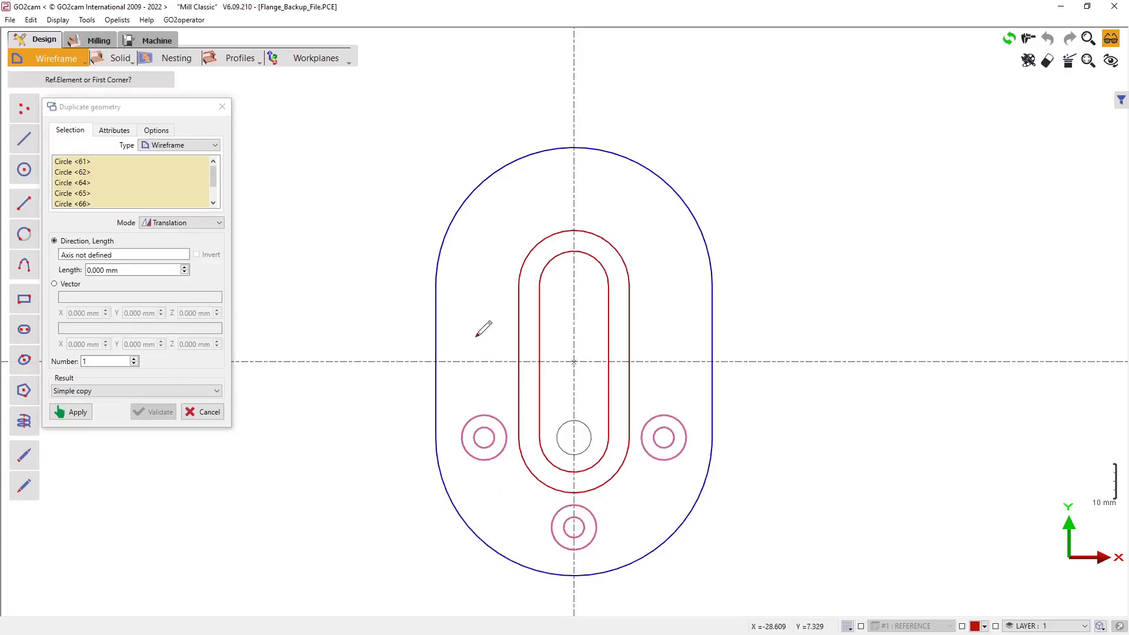
{"action": "left_click", "coordinate": [589, 429]}
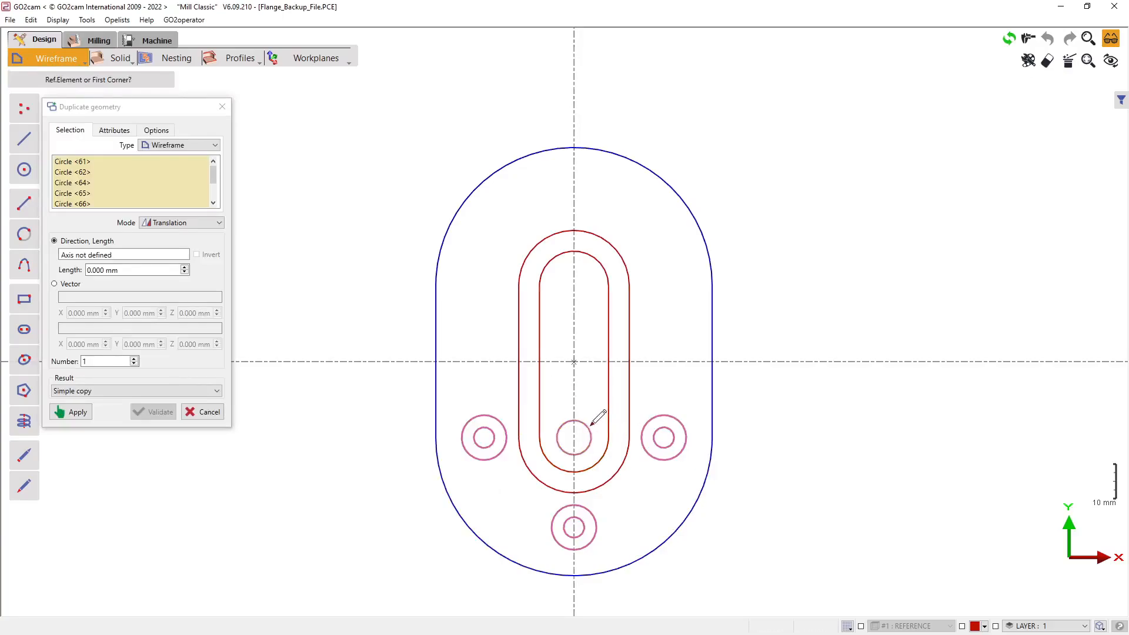
{"action": "left_click", "coordinate": [182, 222]}
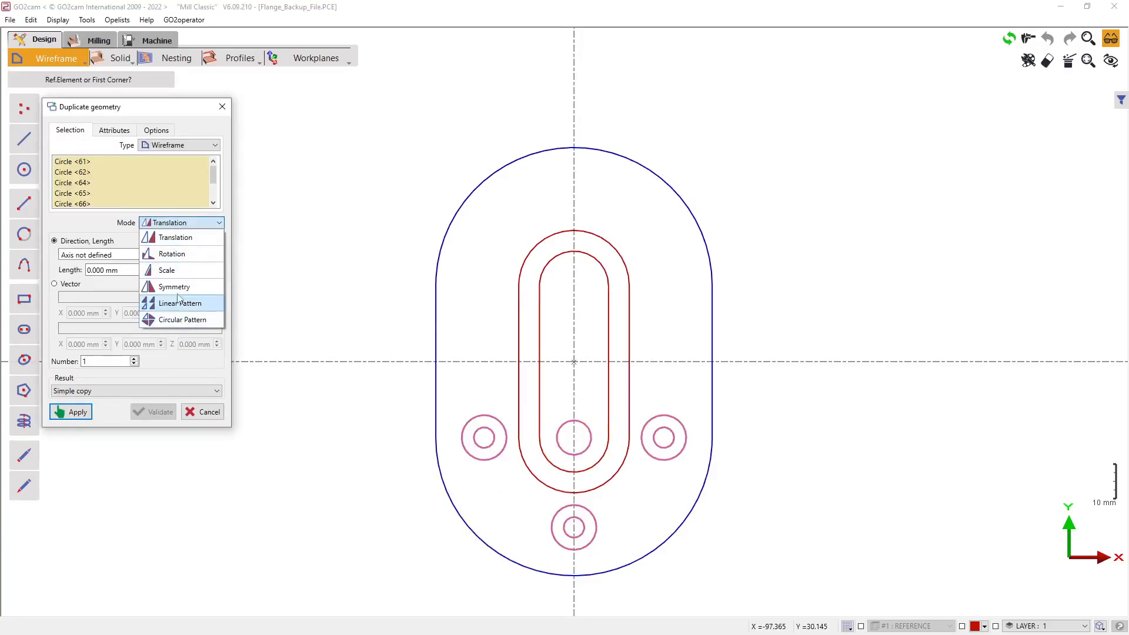
{"action": "left_click", "coordinate": [180, 290]}
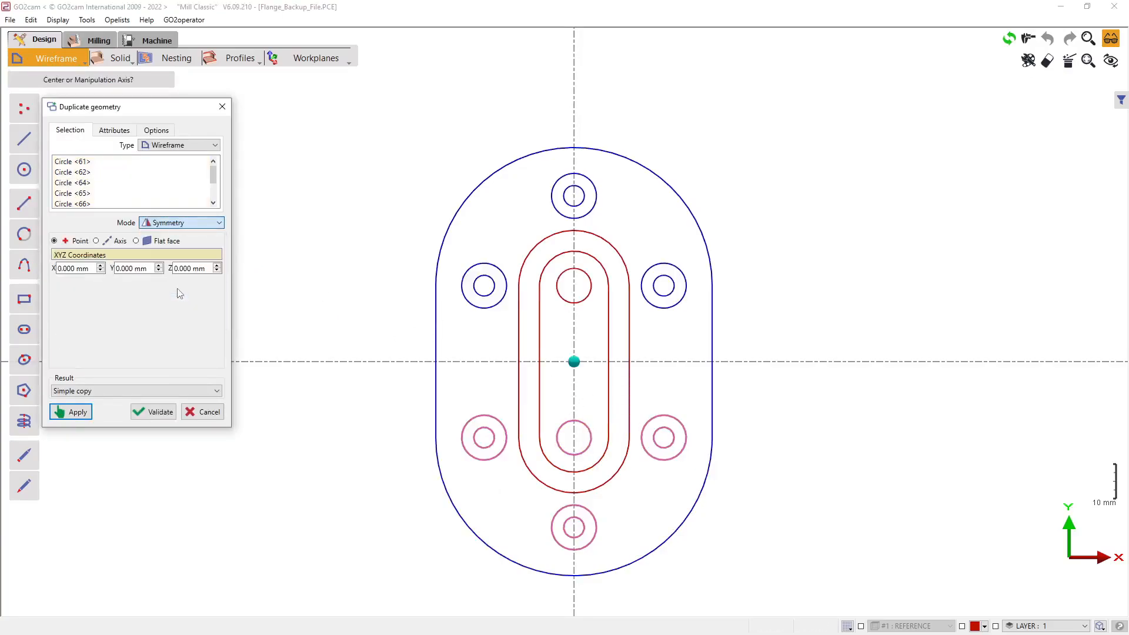
{"action": "left_click", "coordinate": [166, 393]}
{"action": "left_click", "coordinate": [179, 423]}
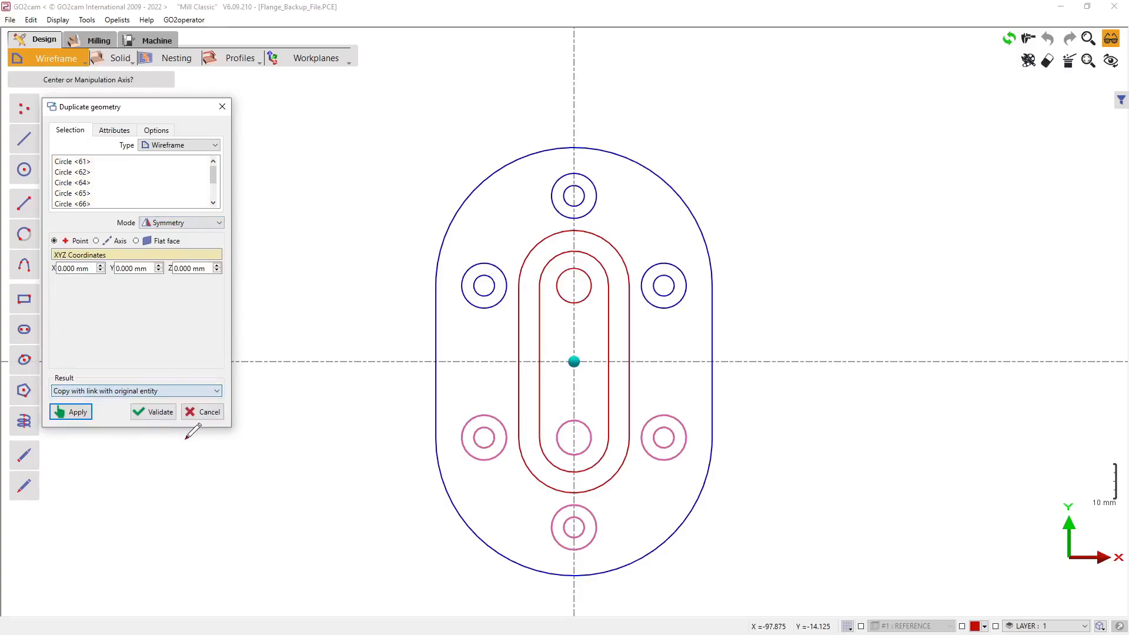
{"action": "left_click", "coordinate": [161, 414]}
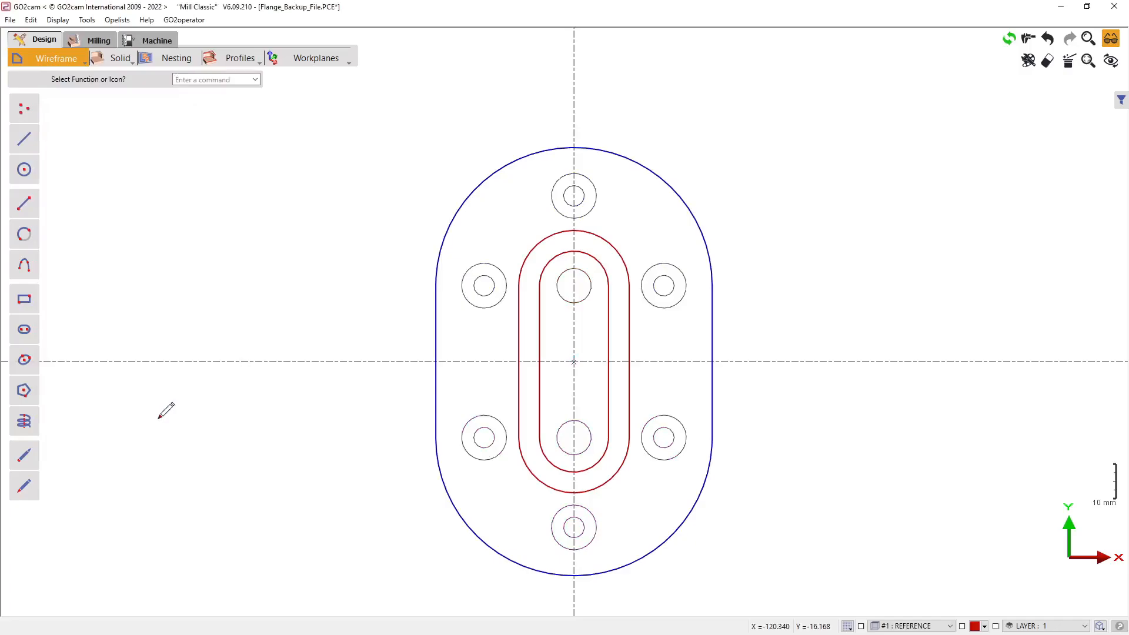
Step: Save the part with the mirrored circles and check the Backup folder for a third backup file
{"action": "key", "text": "ctrl+s"}
{"action": "key", "text": "alt+Tab"}
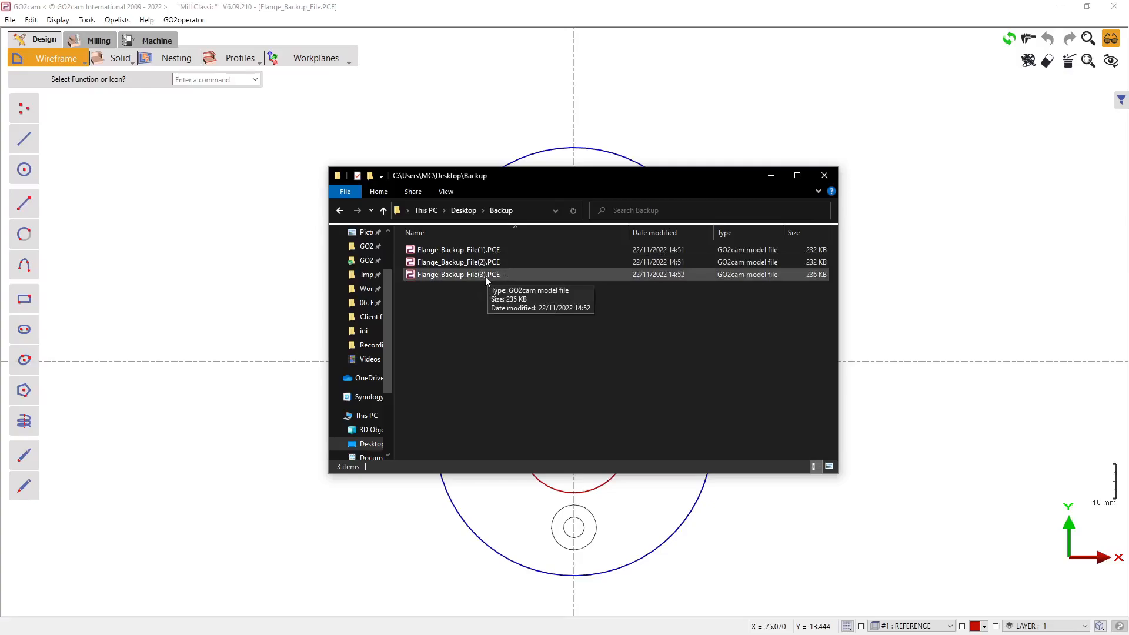
{"action": "left_click", "coordinate": [668, 261]}
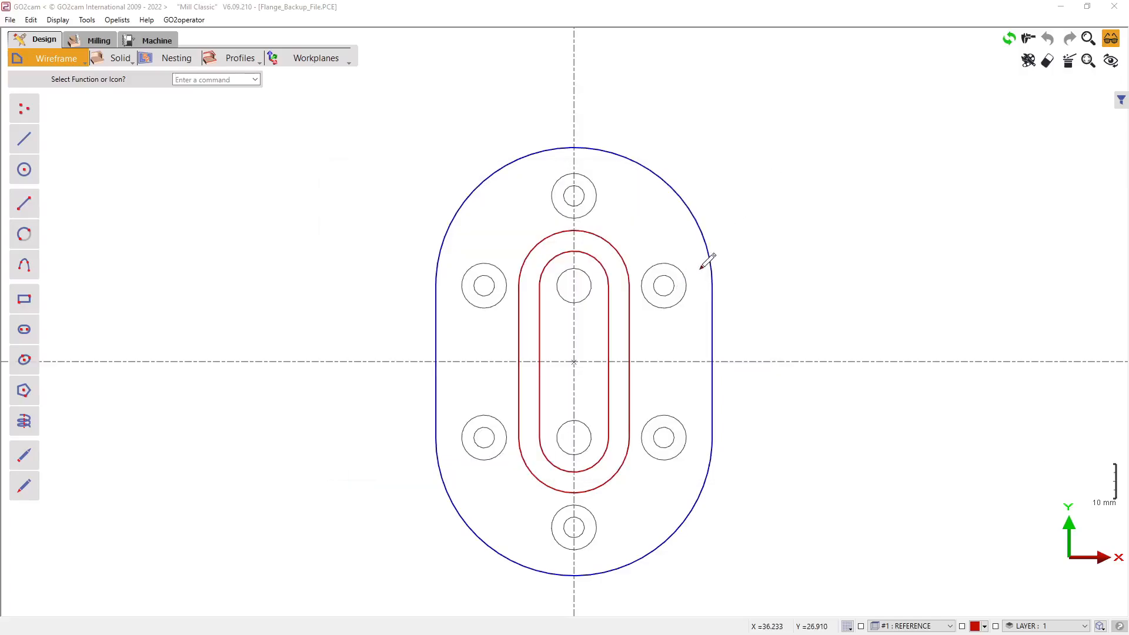
Step: Draw a centred rectangle at the origin around the flange, with length 150 mm, width 150 mm and angle 0°
{"action": "left_click", "coordinate": [24, 299]}
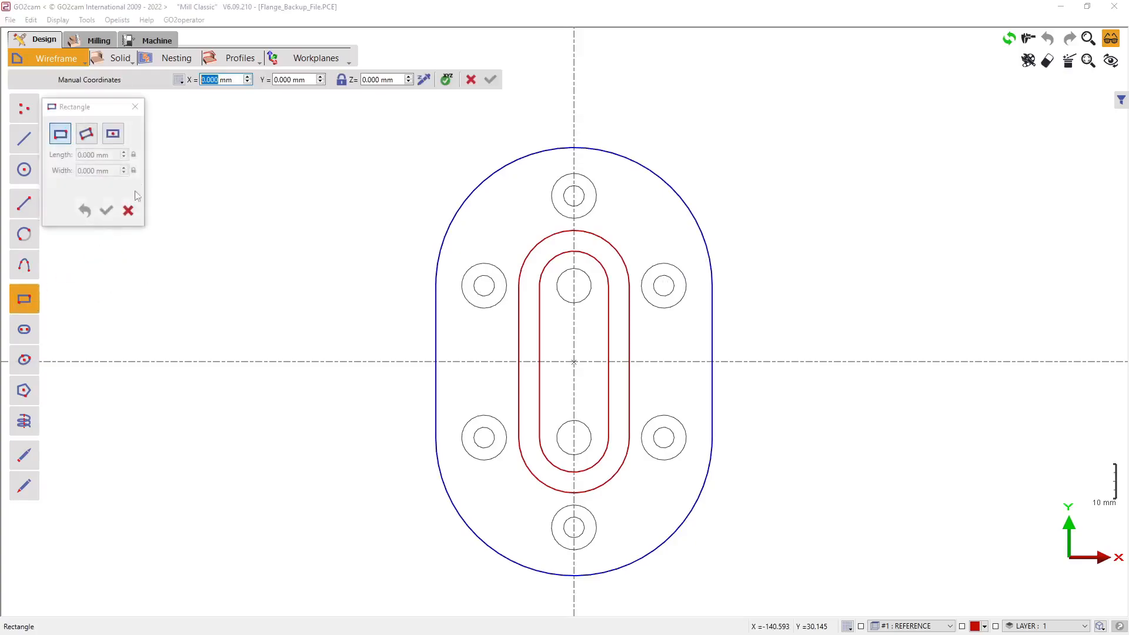
{"action": "left_click", "coordinate": [113, 134]}
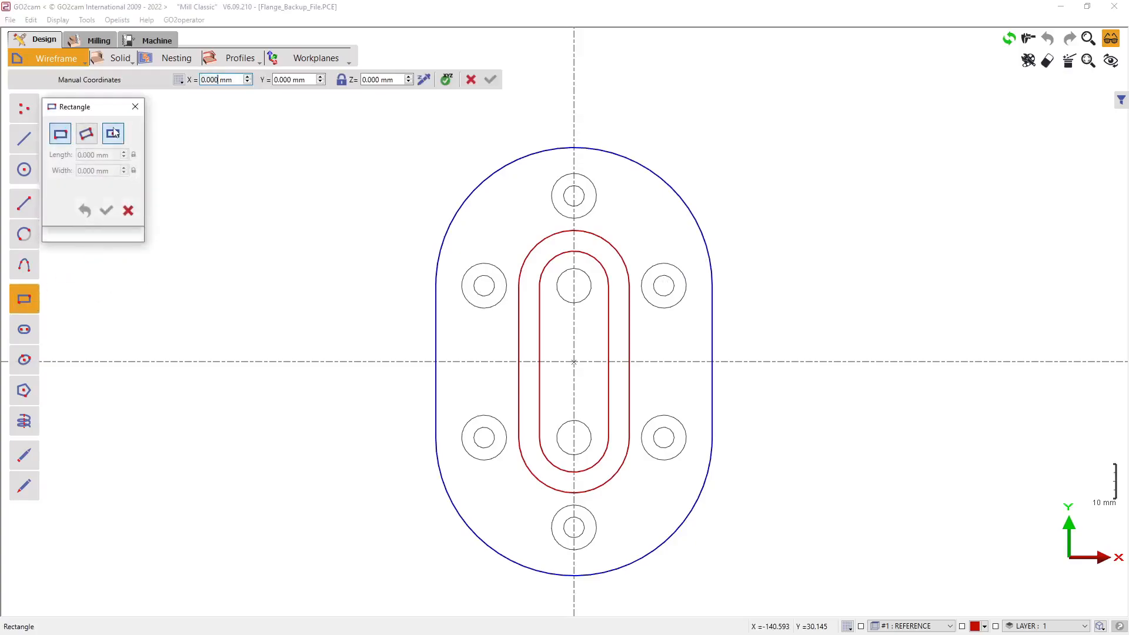
{"action": "left_click", "coordinate": [575, 362]}
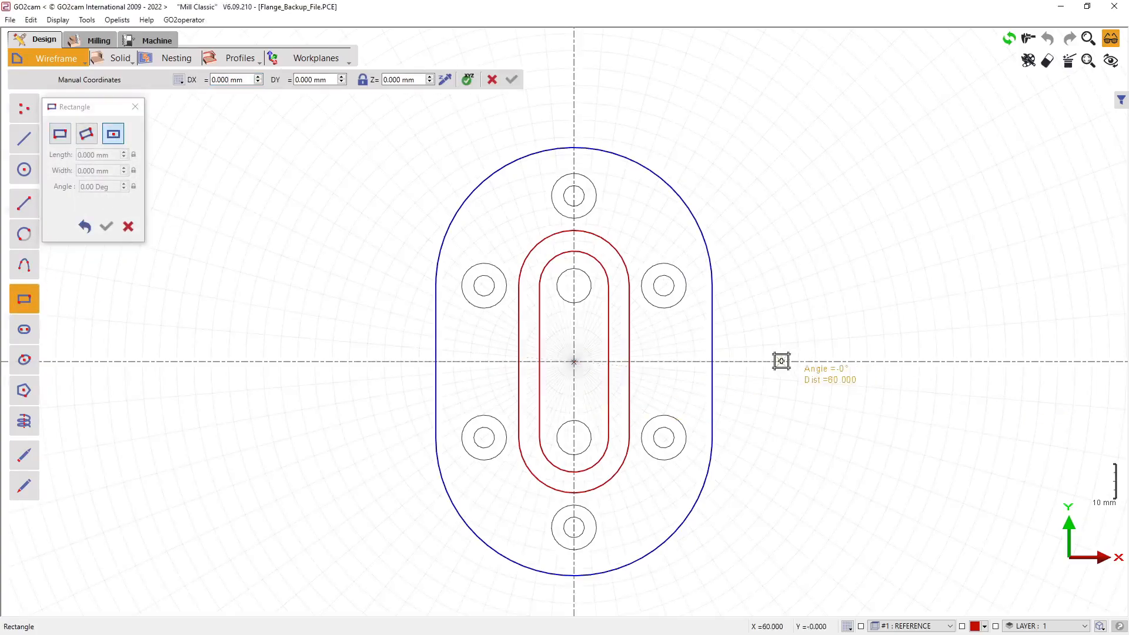
{"action": "left_click", "coordinate": [781, 435]}
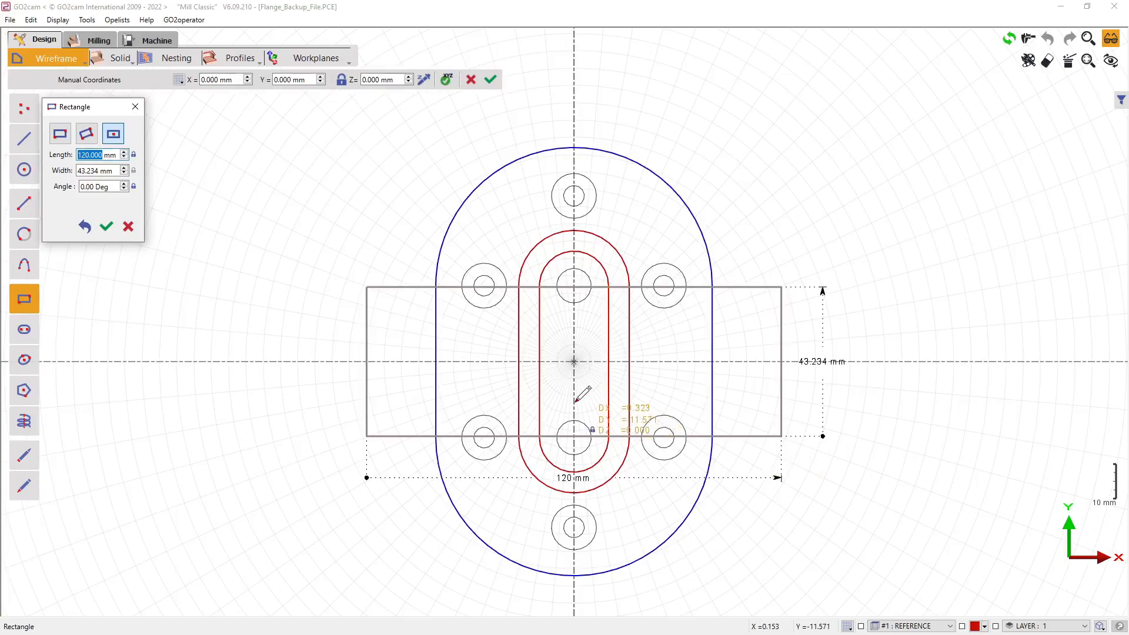
{"action": "type", "text": "150"}
{"action": "key", "text": "Tab"}
{"action": "type", "text": "150"}
{"action": "key", "text": "Tab"}
{"action": "key", "text": "Tab"}
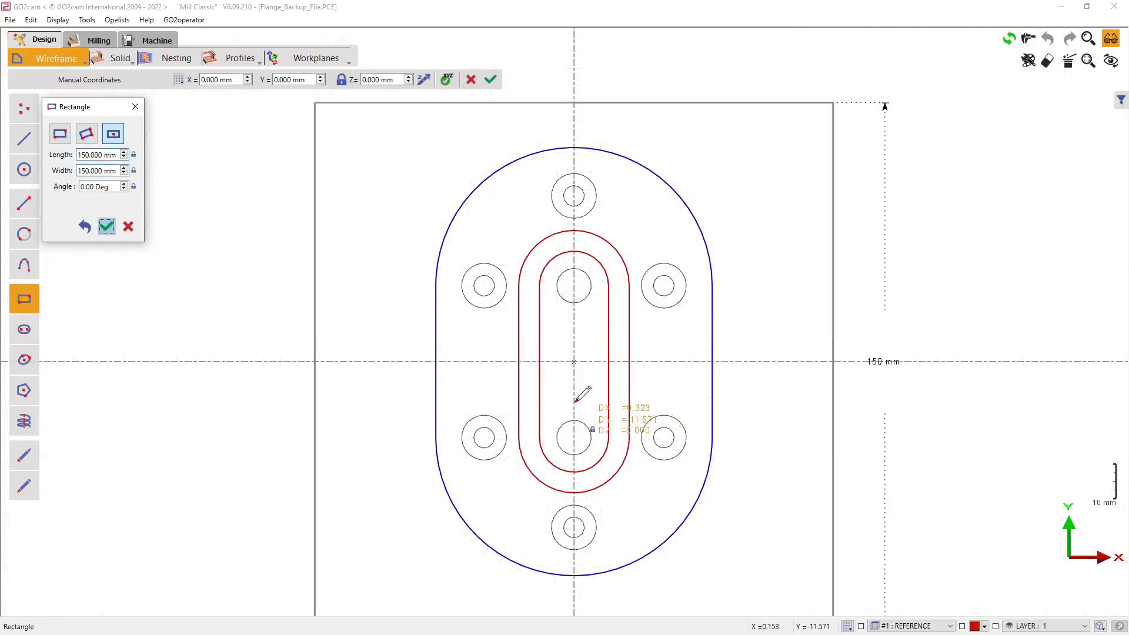
{"action": "key", "text": "Return"}
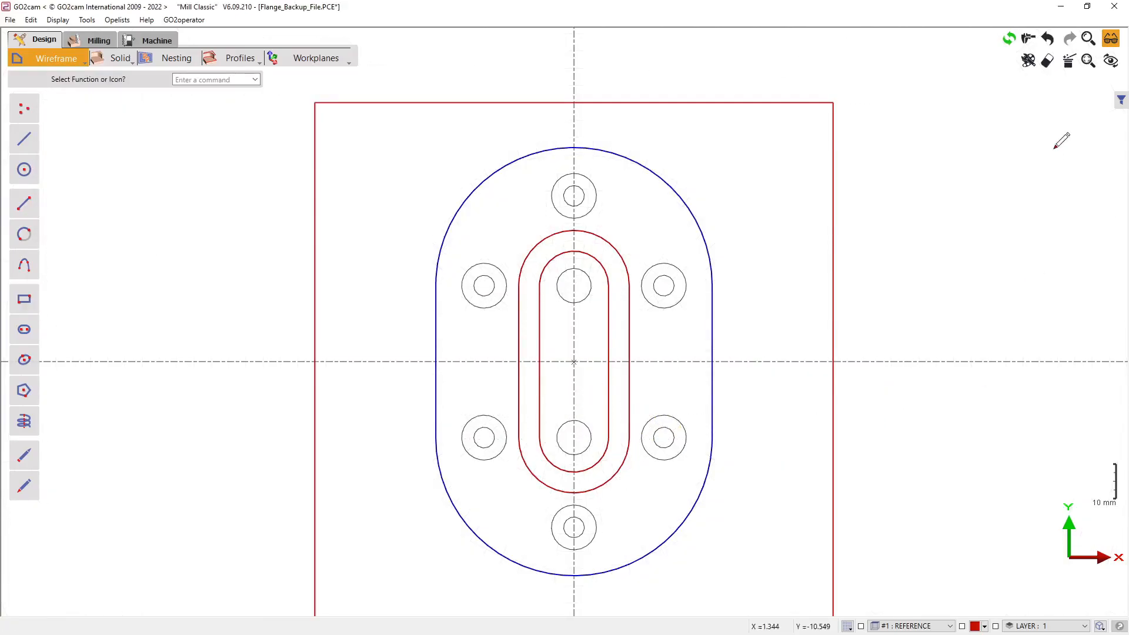
Step: Save the part with the added square and check how the Backup folder's files are renumbered after the fourth save
{"action": "left_click", "coordinate": [1087, 60]}
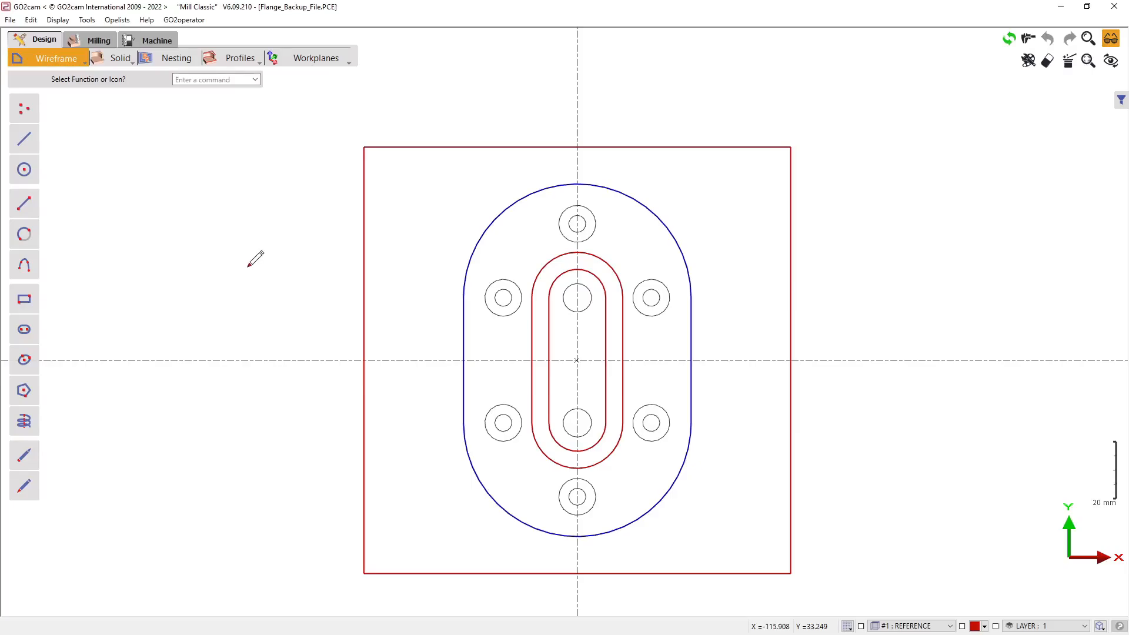
{"action": "key", "text": "alt+Tab"}
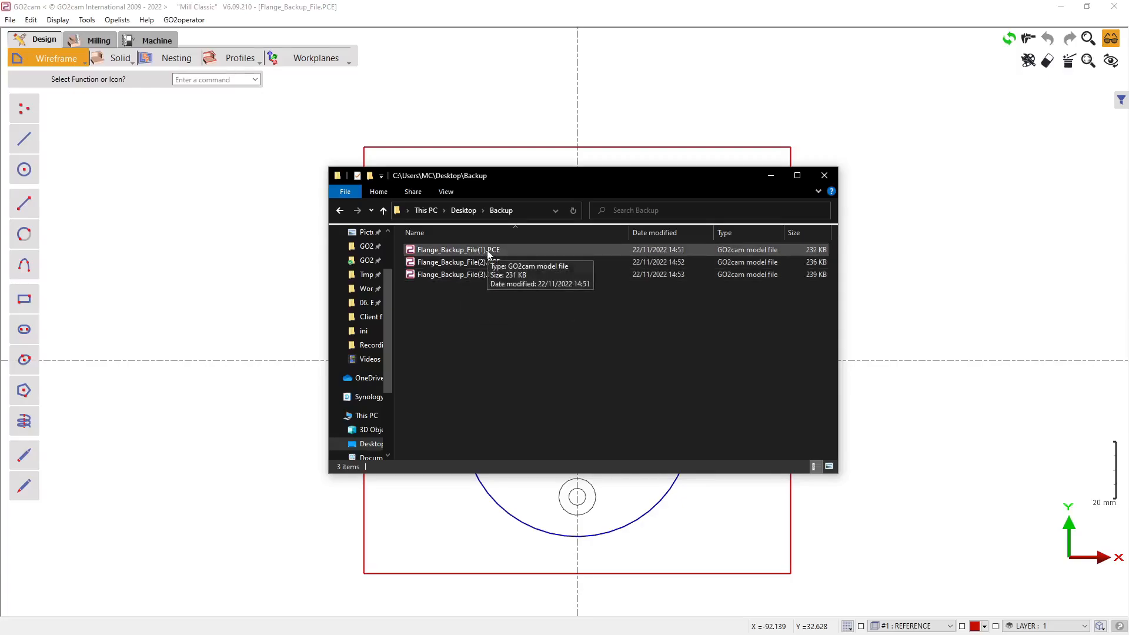
{"action": "left_click", "coordinate": [15, 538]}
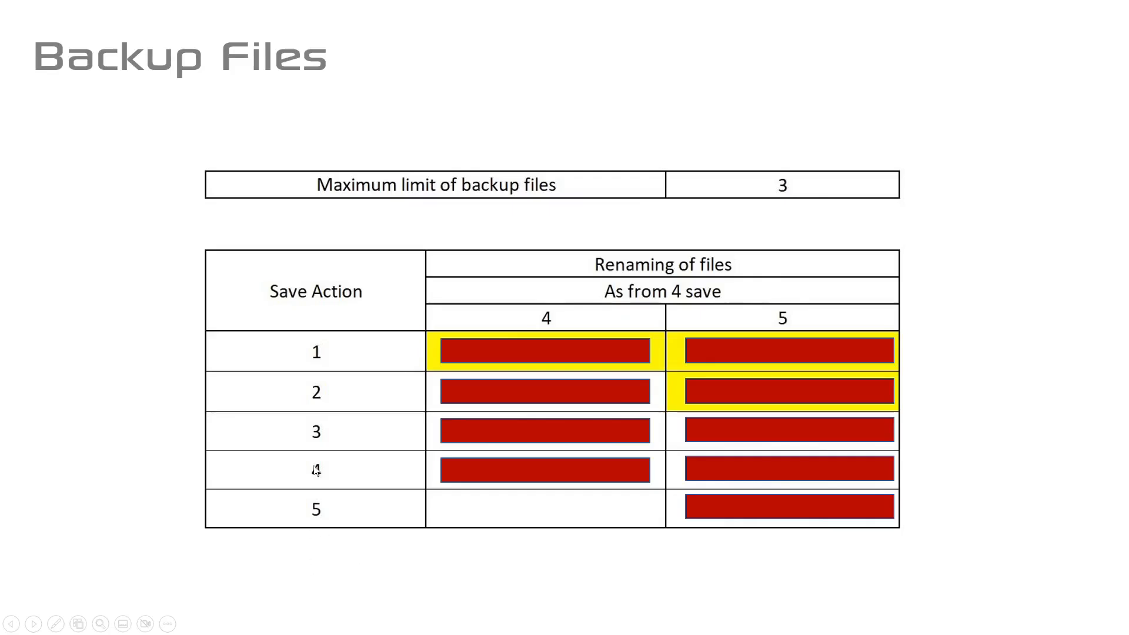
{"action": "left_click", "coordinate": [366, 485]}
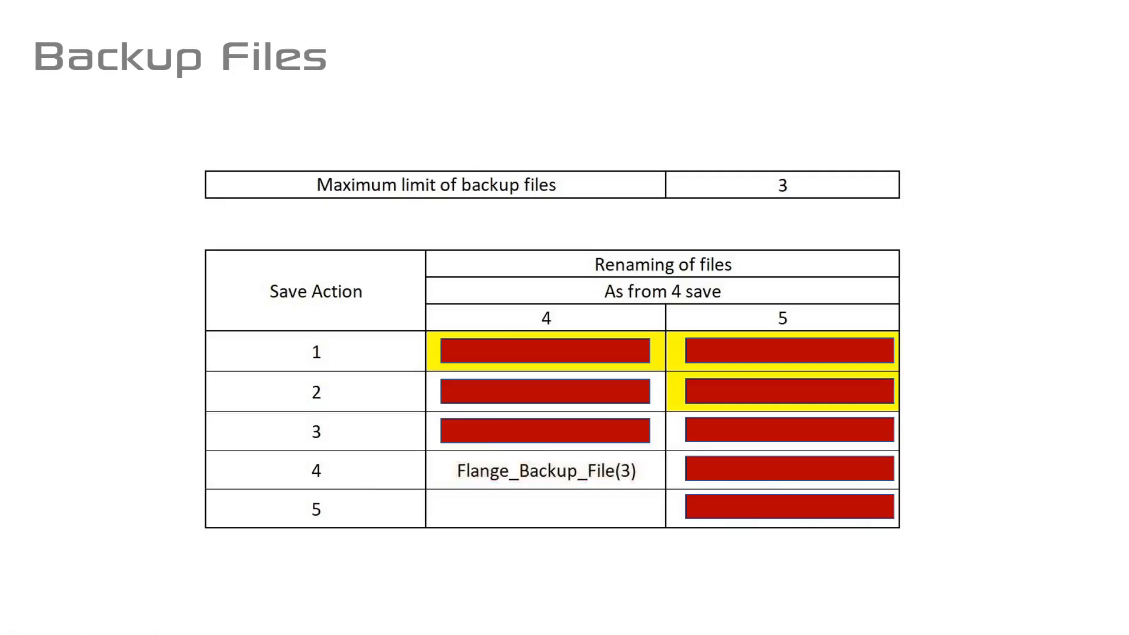
{"action": "key", "text": "Right"}
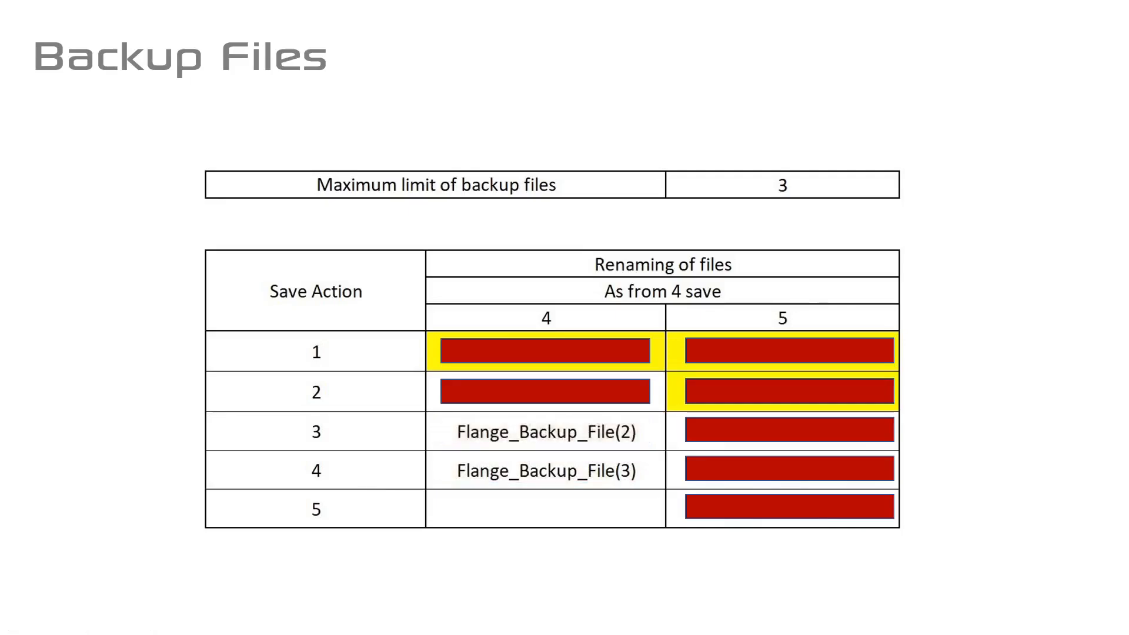